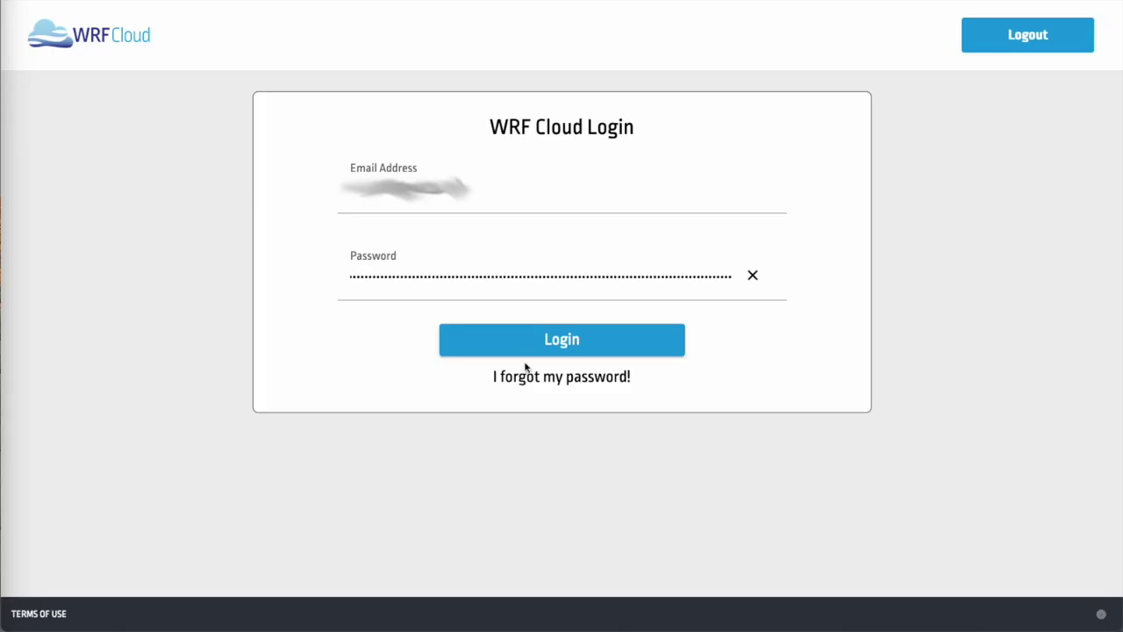
# Sign in to WRF Cloud with the account email and password.
pyautogui.click(541, 349)
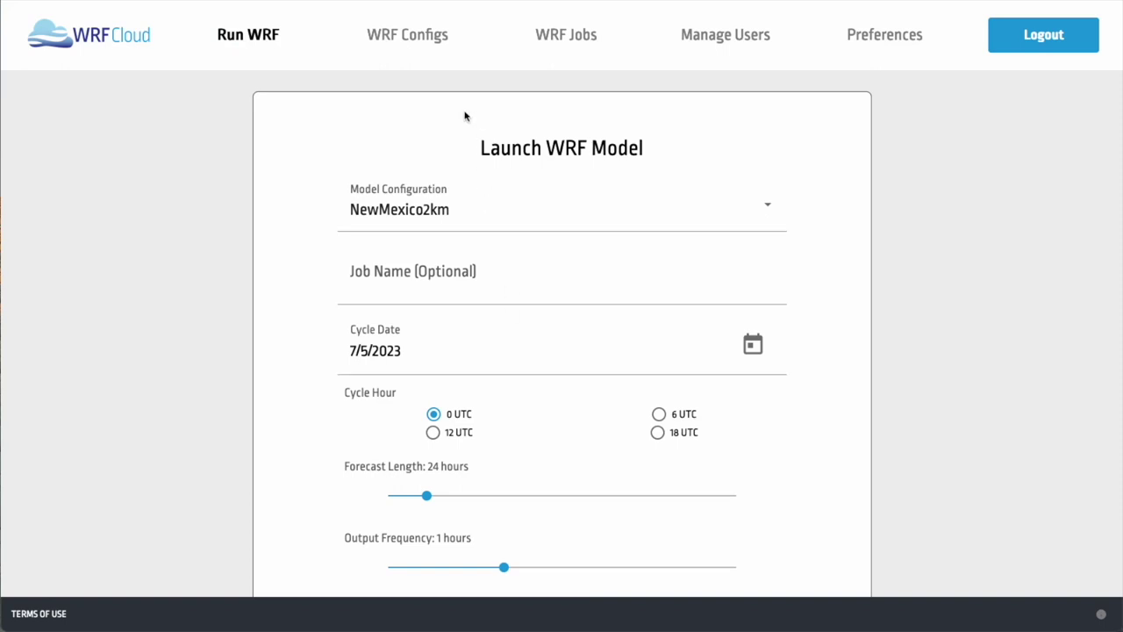
# Filter the WRF Configs list by 'caribbean' to show only caribbean_6km.
pyautogui.click(411, 35)
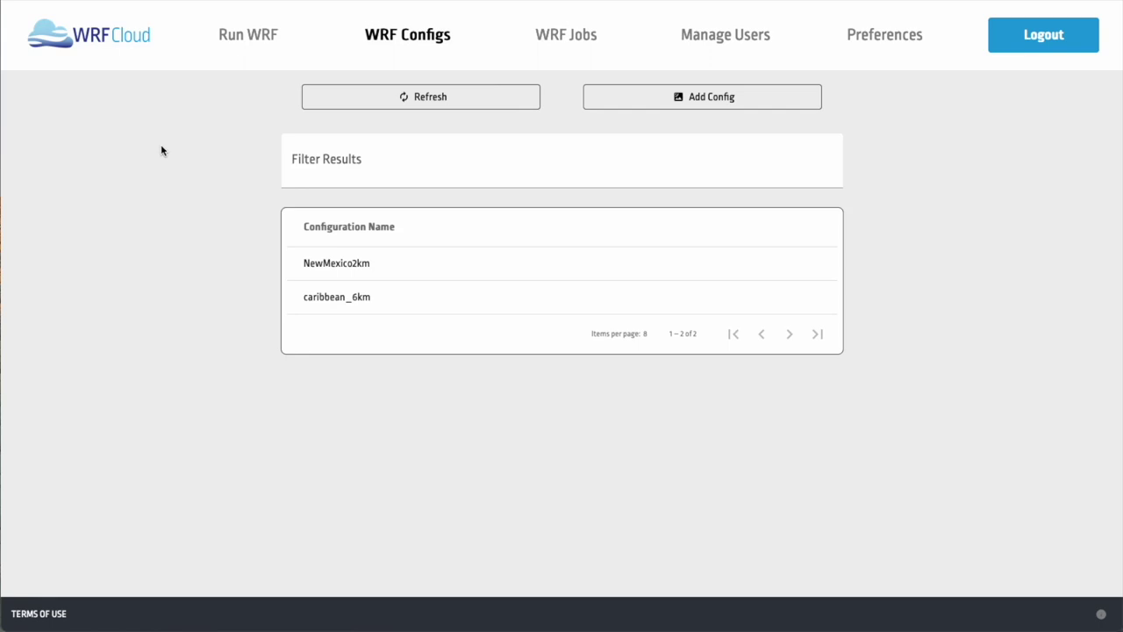
pyautogui.click(337, 164)
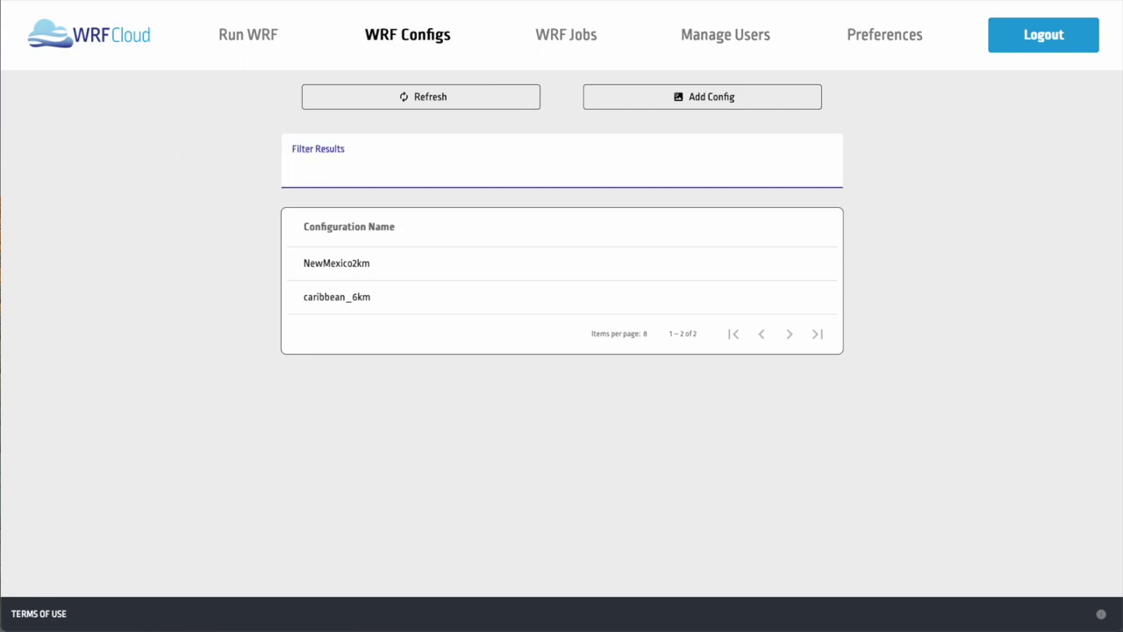
pyautogui.write('caribbean')
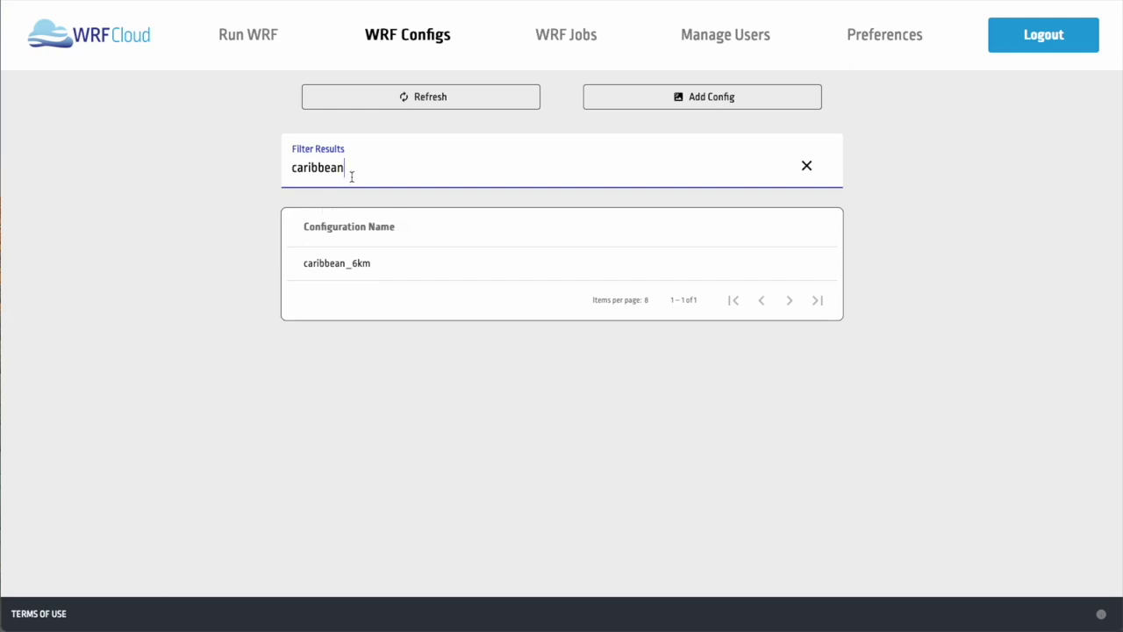
# Start a new configuration named BoulderCO with description 'Domain for Boulder, CO'.
pyautogui.click(634, 103)
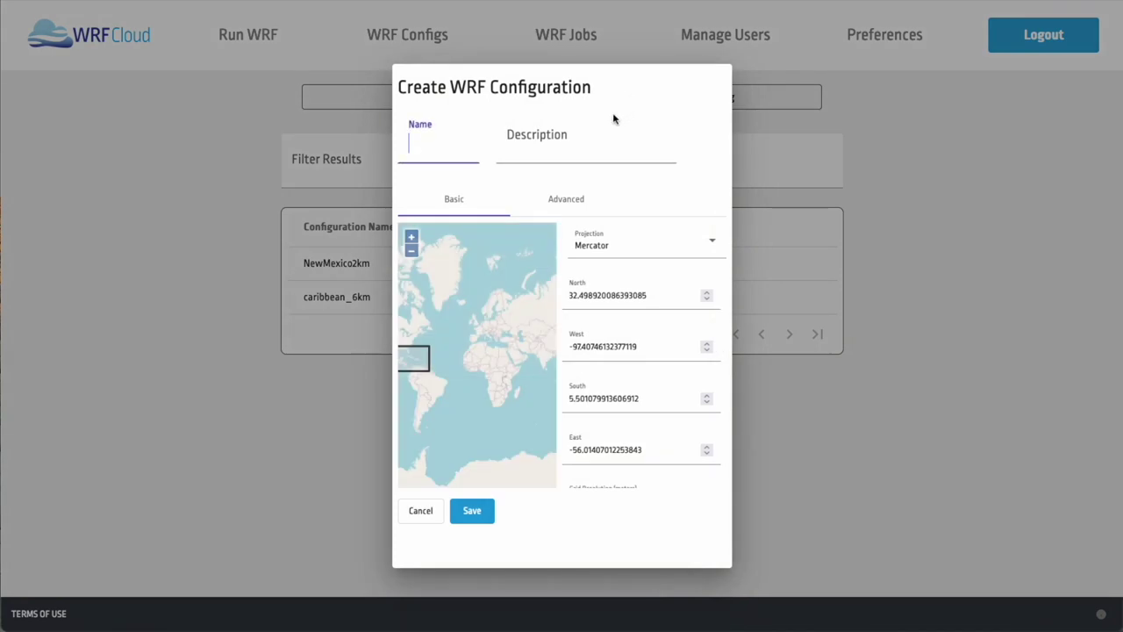
pyautogui.write('Bo')
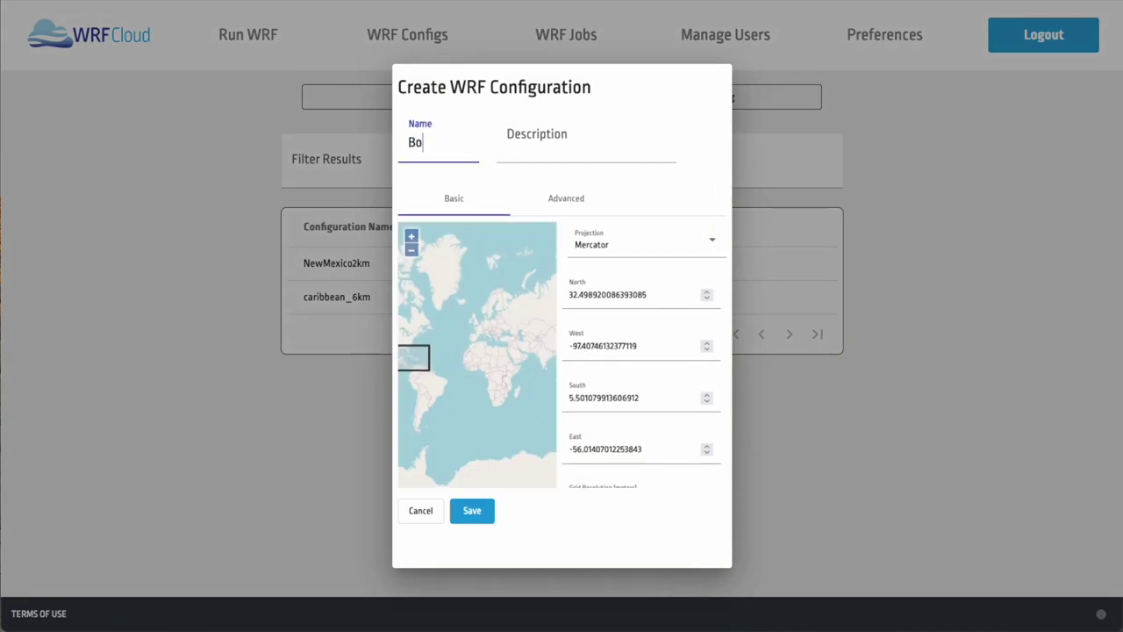
pyautogui.write('ulderCO')
pyautogui.press('Tab')
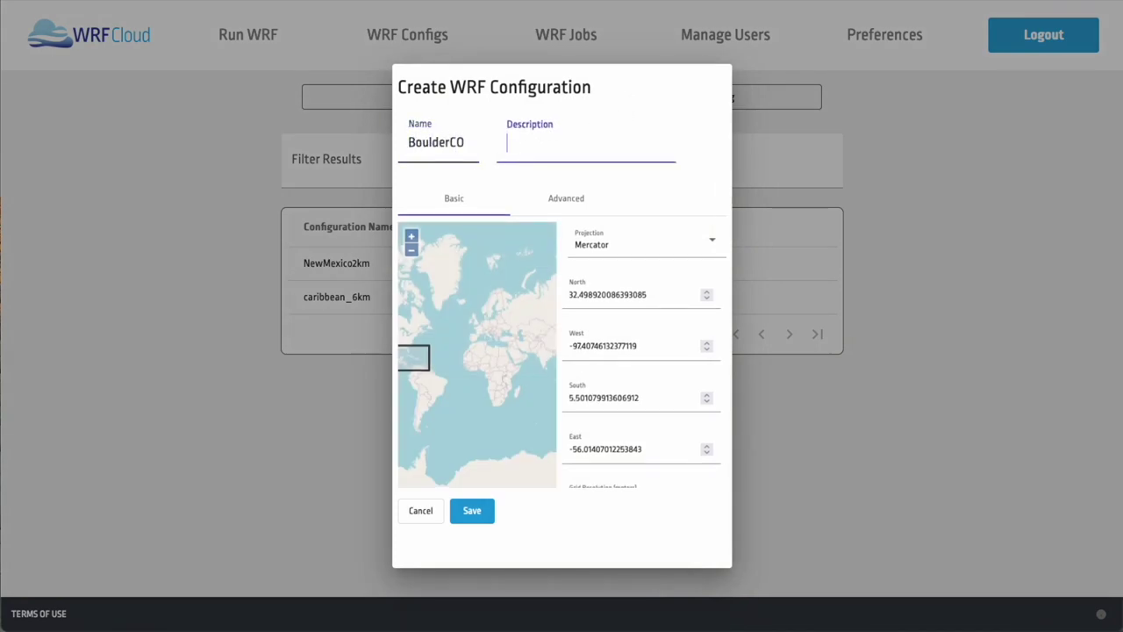
pyautogui.write('Doma')
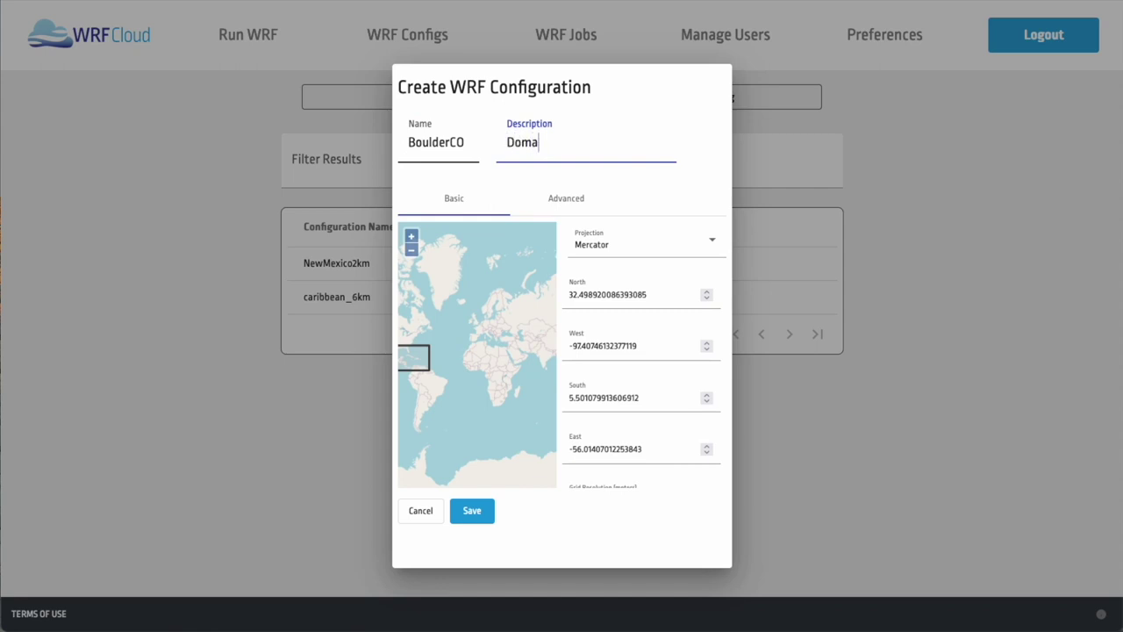
pyautogui.write('in for Boulder,C CO')
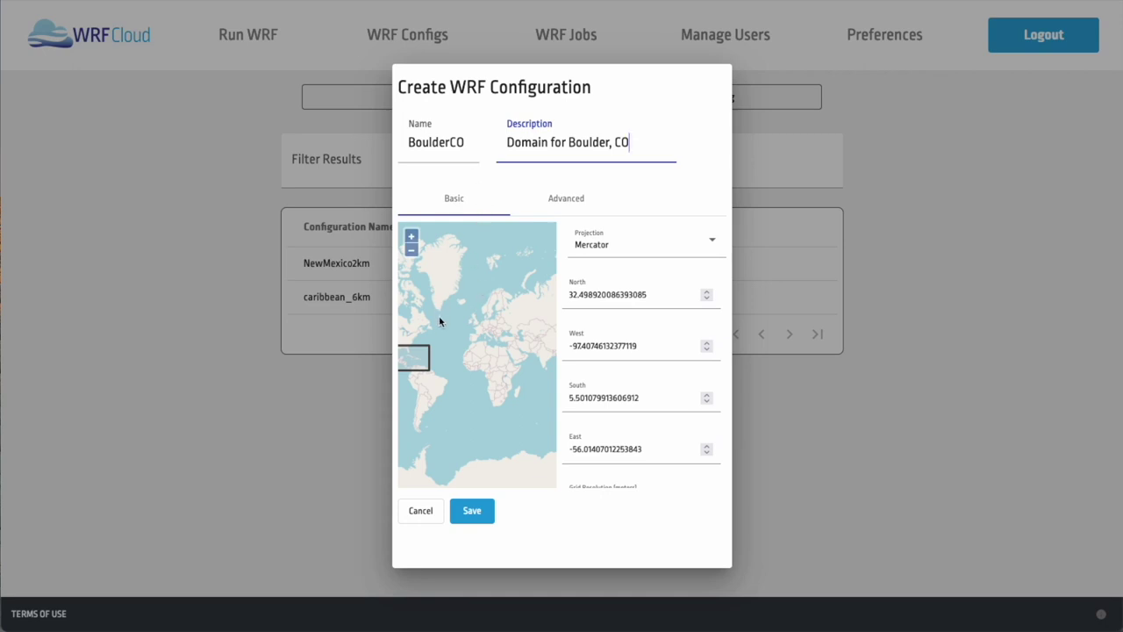
pyautogui.moveTo(439, 320); pyautogui.dragTo(466, 347)
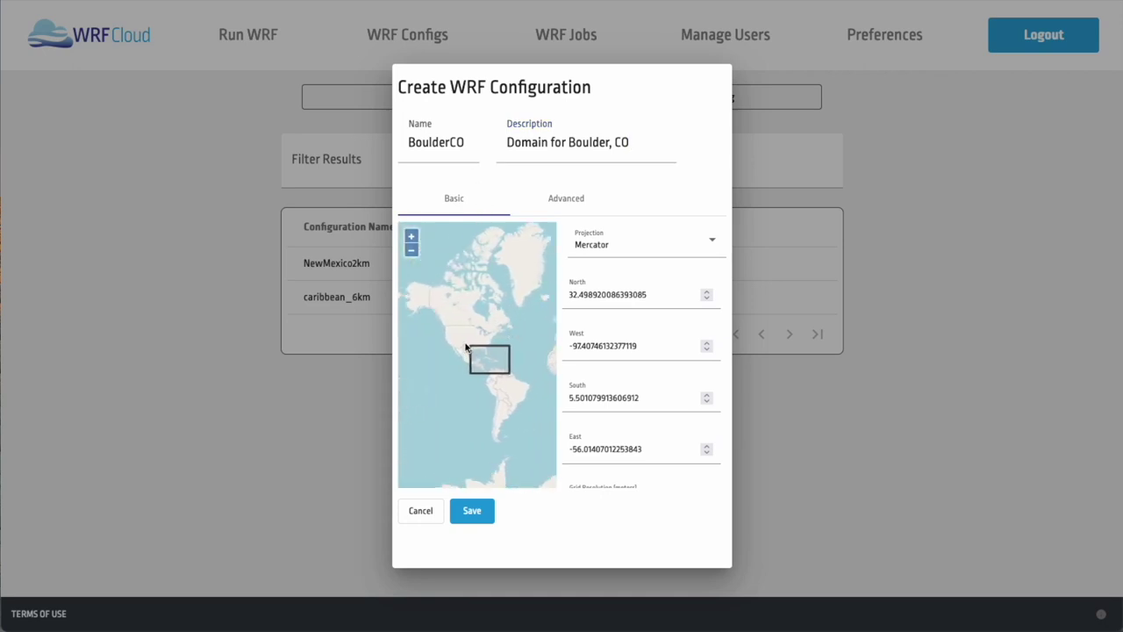
# Draw the BoulderCO domain box over Colorado on the map.
pyautogui.scroll(3, 466, 346)
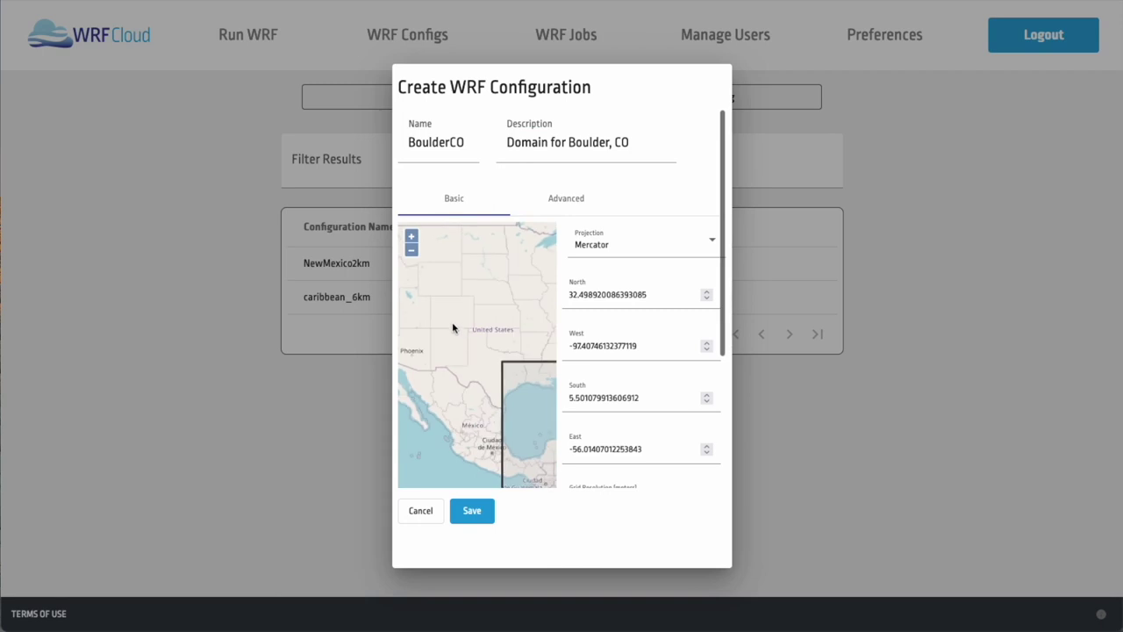
pyautogui.moveTo(446, 333); pyautogui.dragTo(478, 337)
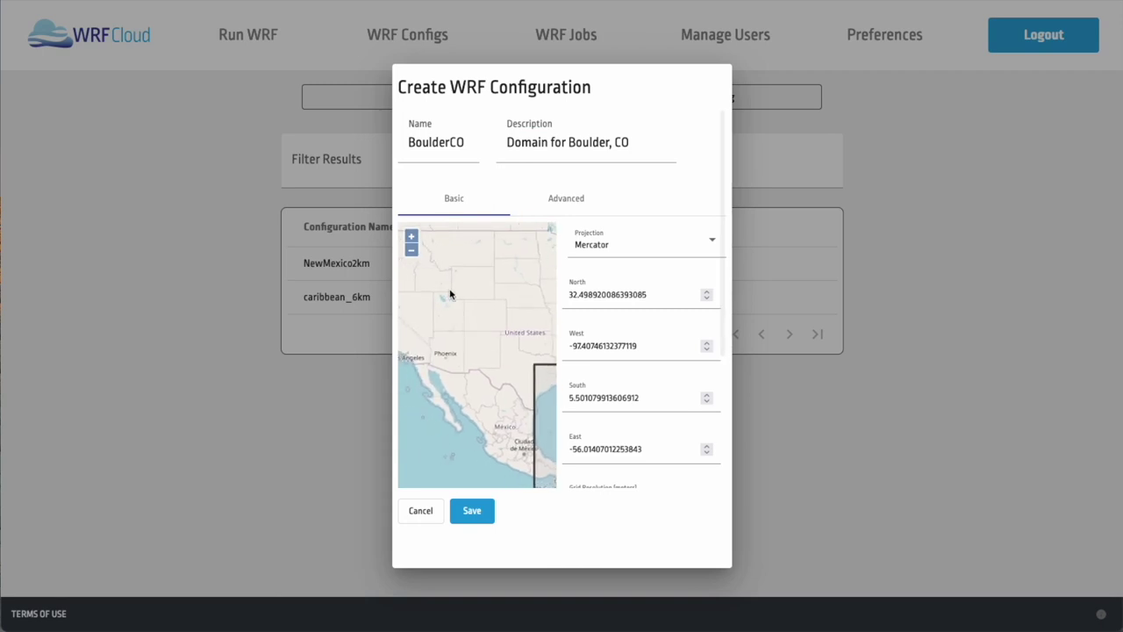
pyautogui.moveTo(450, 292); pyautogui.dragTo(512, 332)
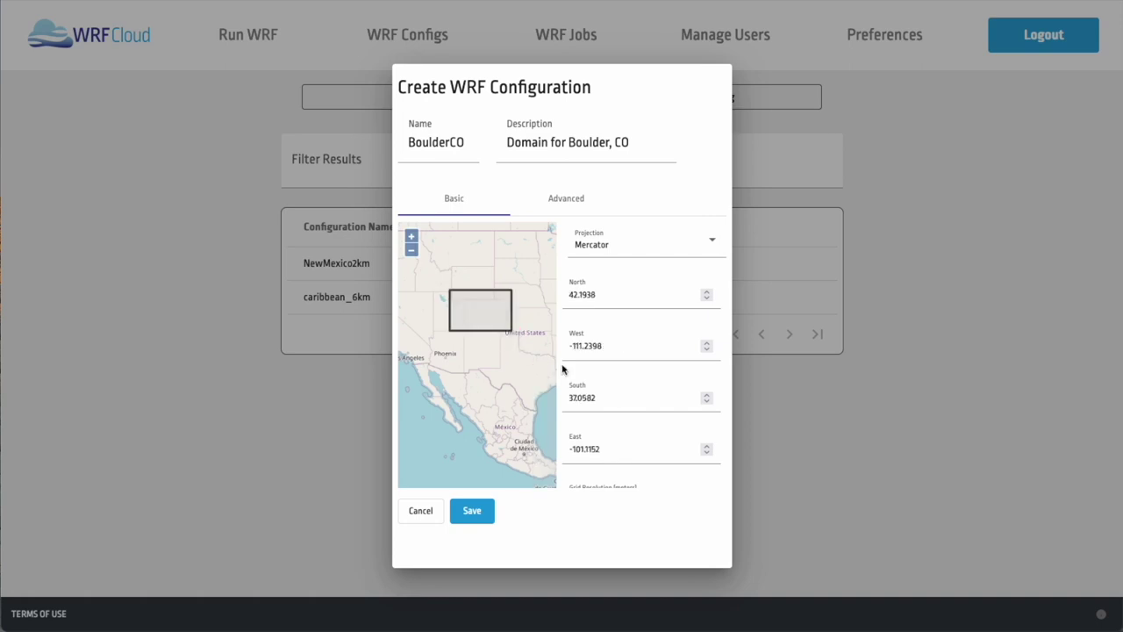
pyautogui.scroll(-2, 602, 365)
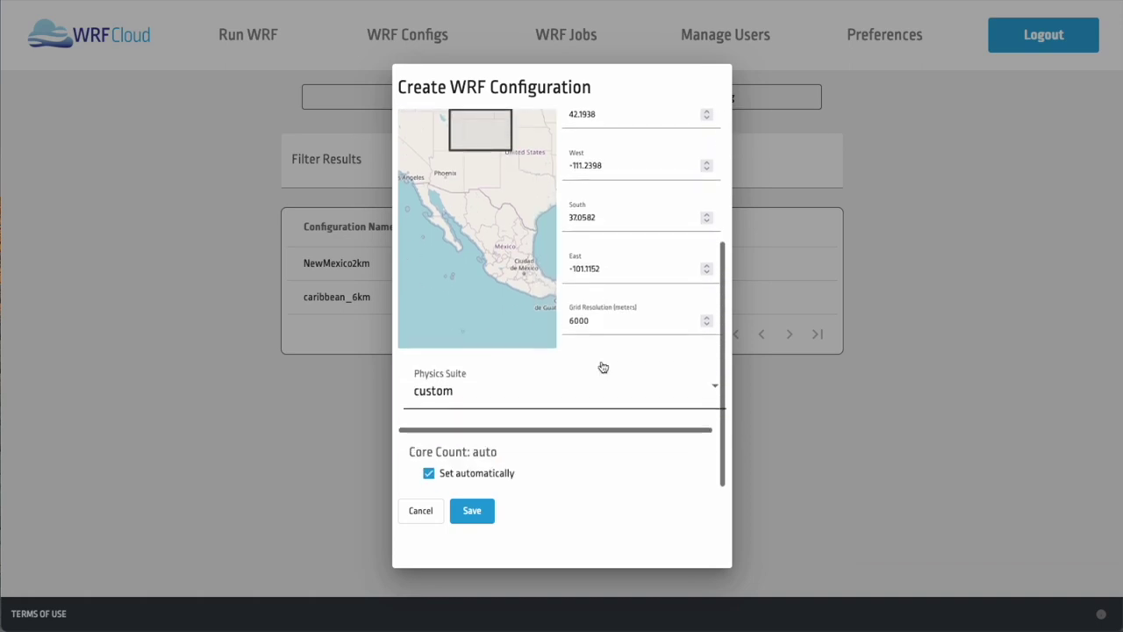
# Choose the convection-permitting physics suite and save the BoulderCO configuration.
pyautogui.click(529, 398)
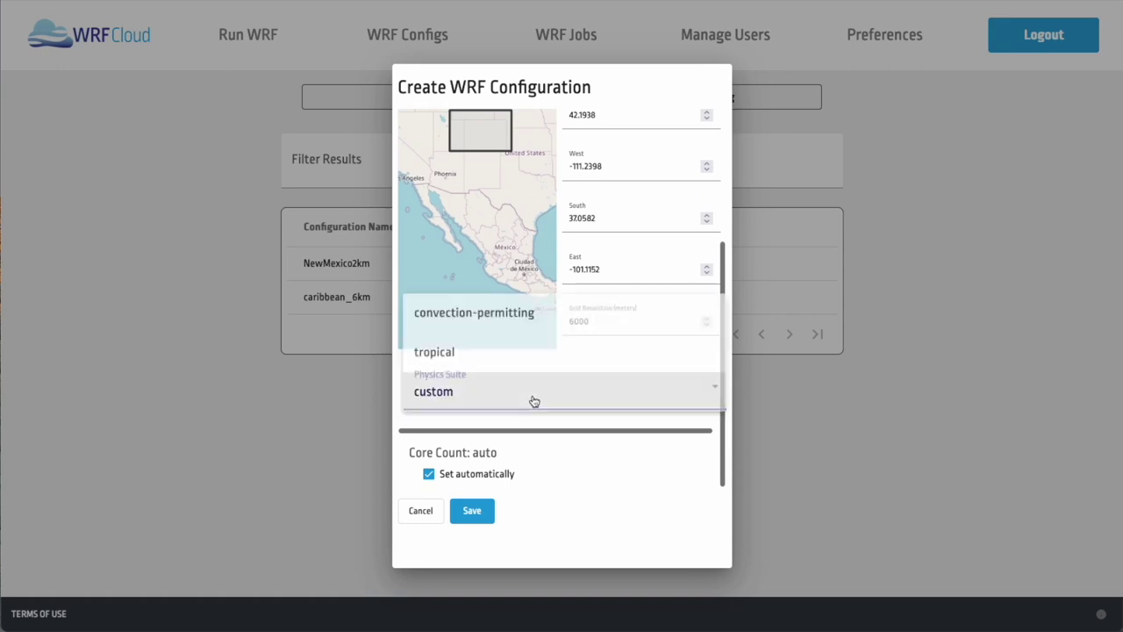
pyautogui.click(524, 313)
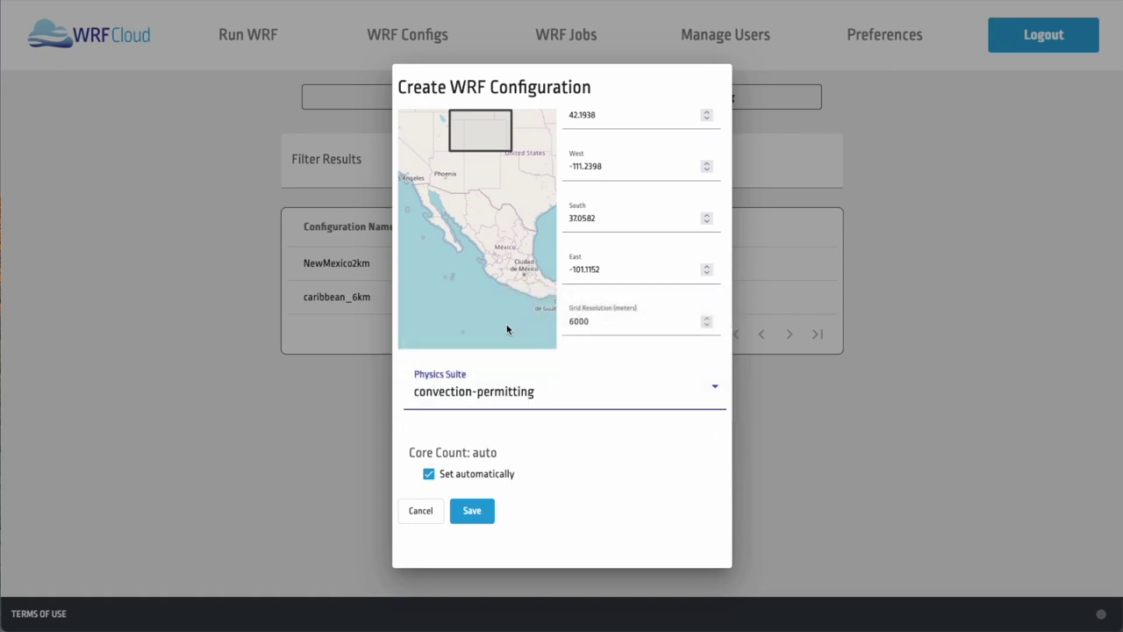
pyautogui.scroll(-1, 558, 462)
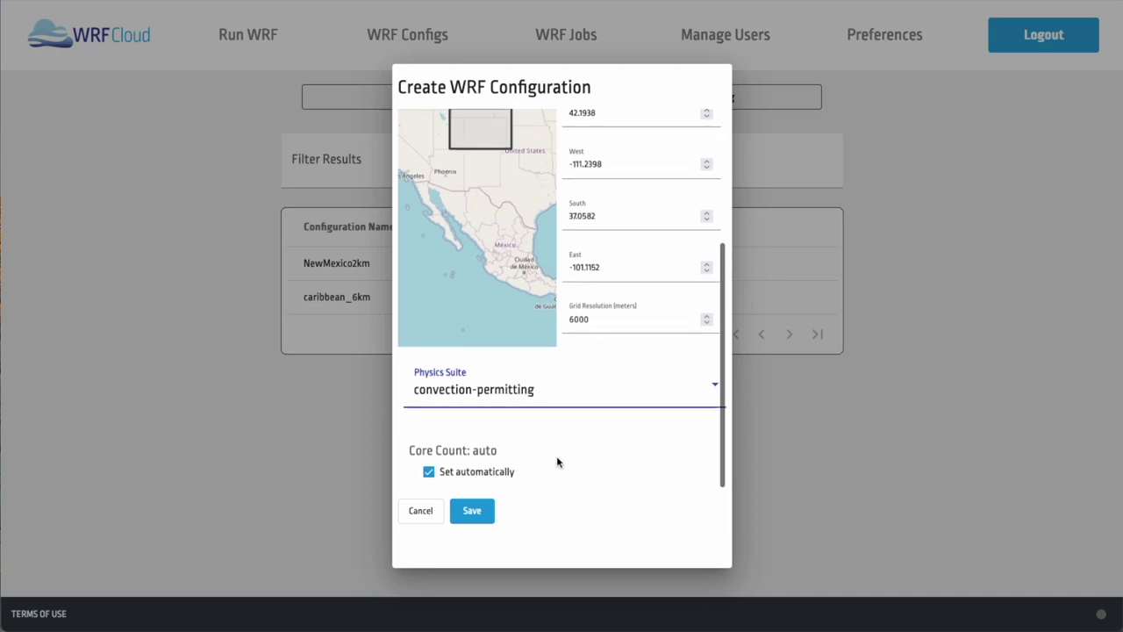
pyautogui.scroll(1, 558, 463)
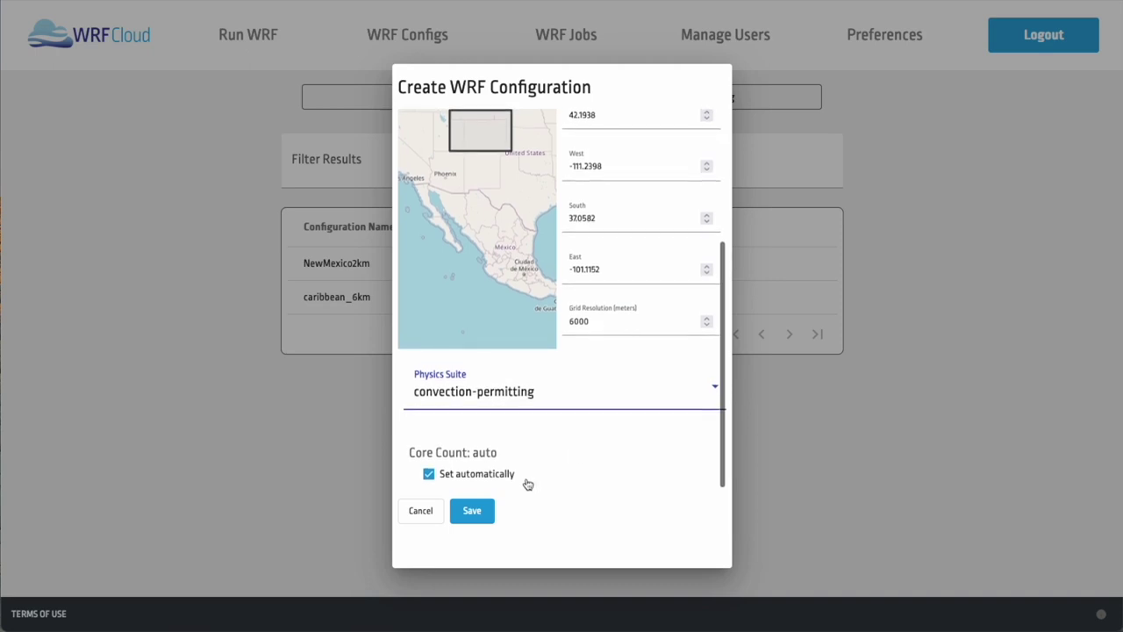
pyautogui.click(480, 511)
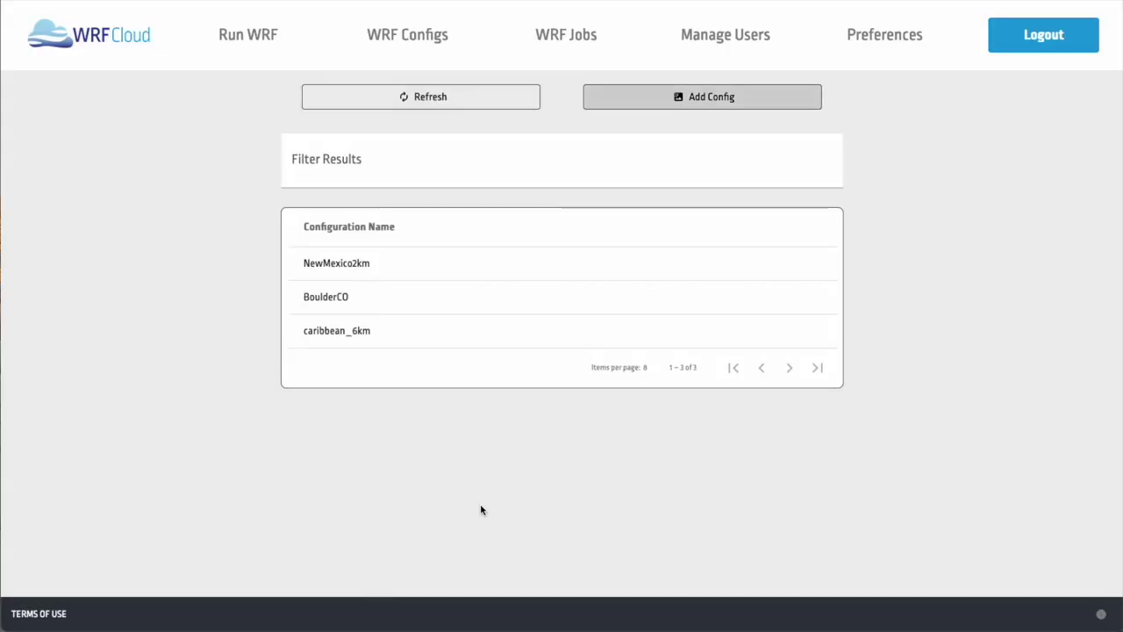
# Open BoulderCO's settings and frame its domain around Denver on the map.
pyautogui.click(343, 300)
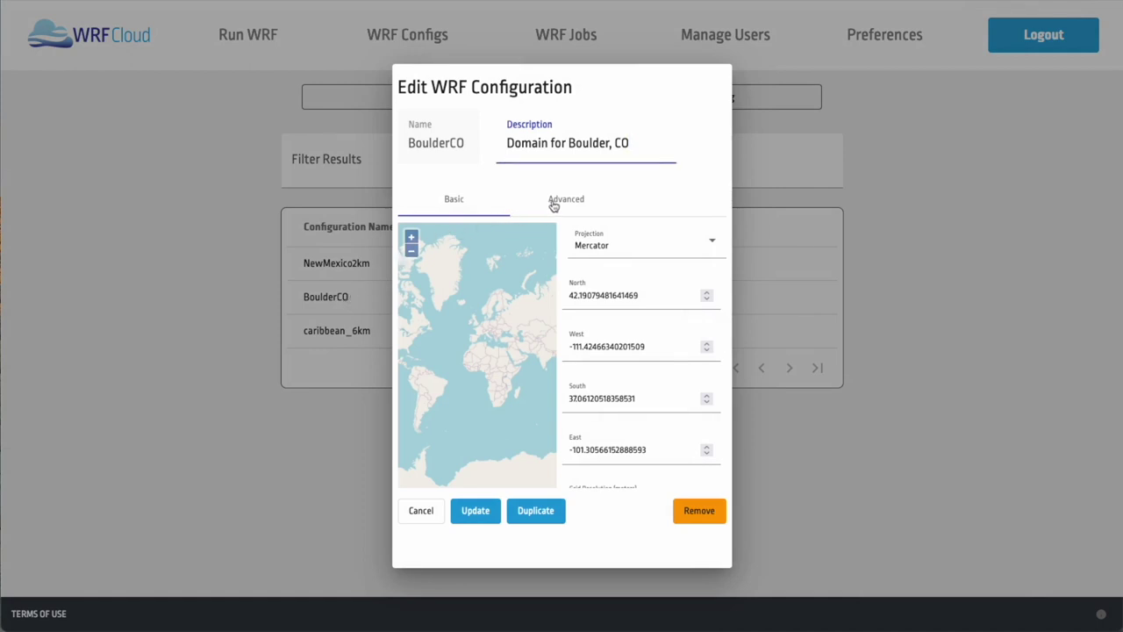
pyautogui.click(464, 351)
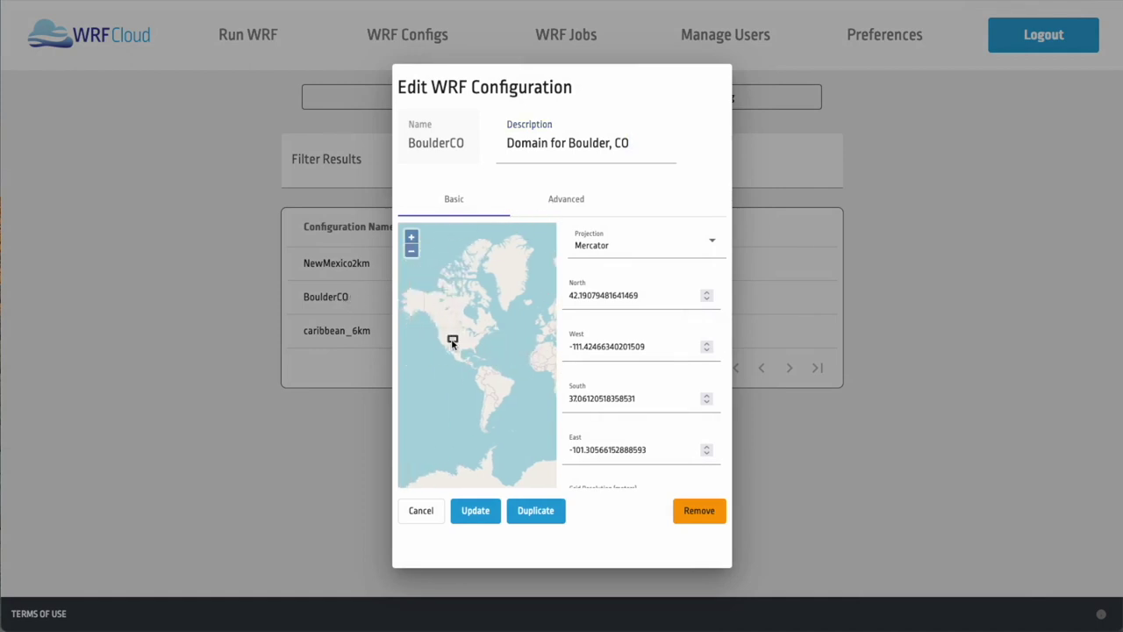
pyautogui.scroll(5, 452, 343)
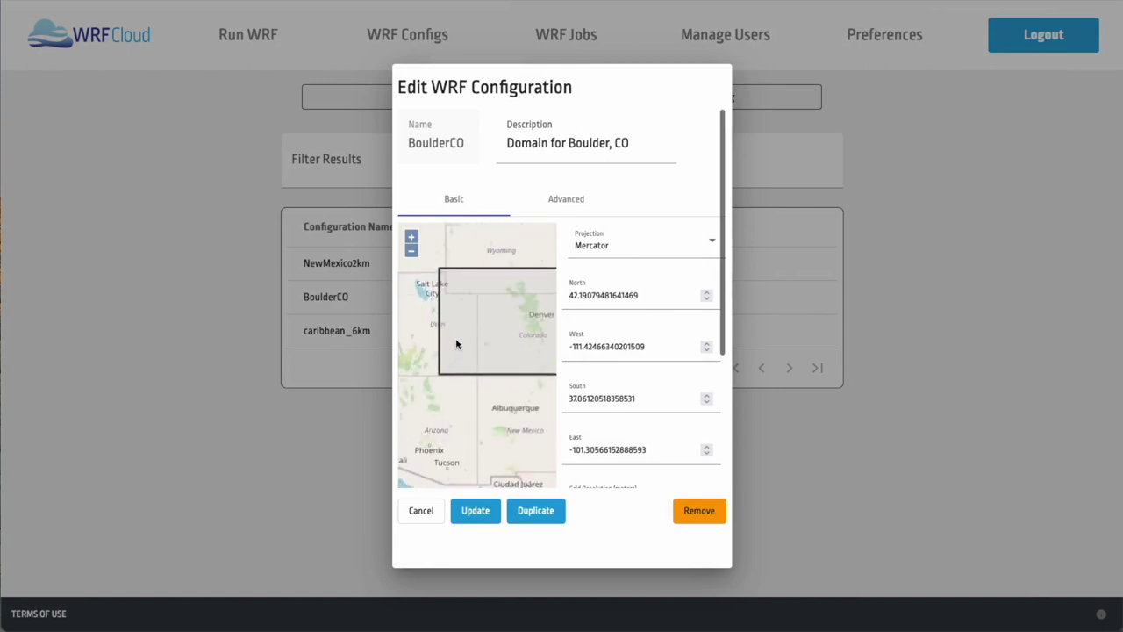
pyautogui.moveTo(490, 345); pyautogui.dragTo(469, 350)
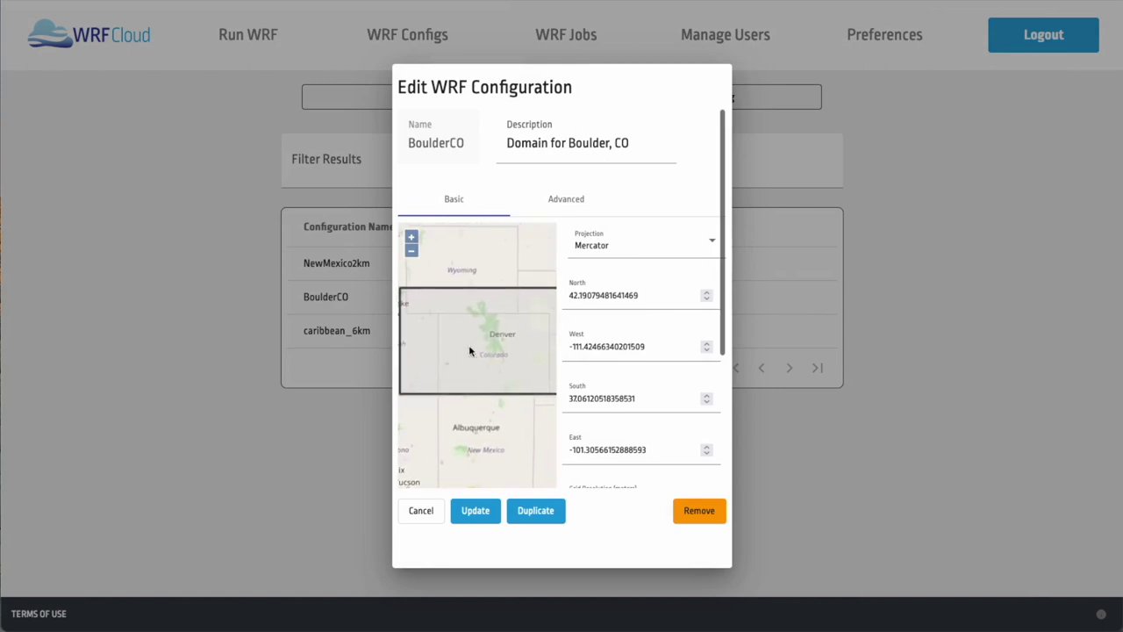
# Change the ref_lat degrees to 50 in the WPS namelist.
pyautogui.click(580, 201)
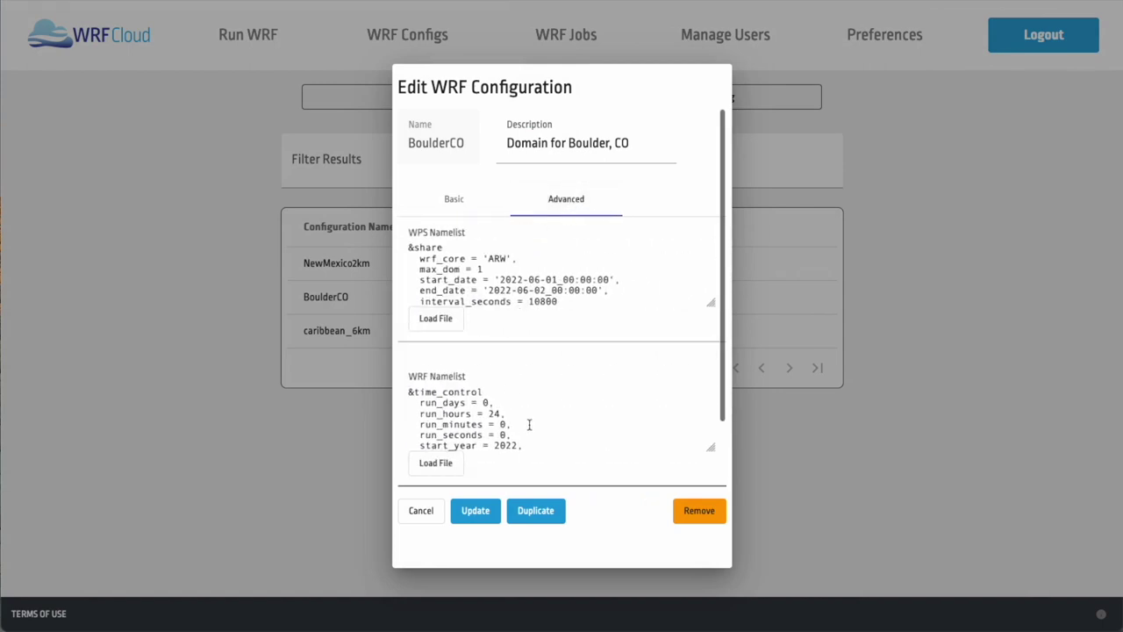
pyautogui.scroll(-10, 528, 423)
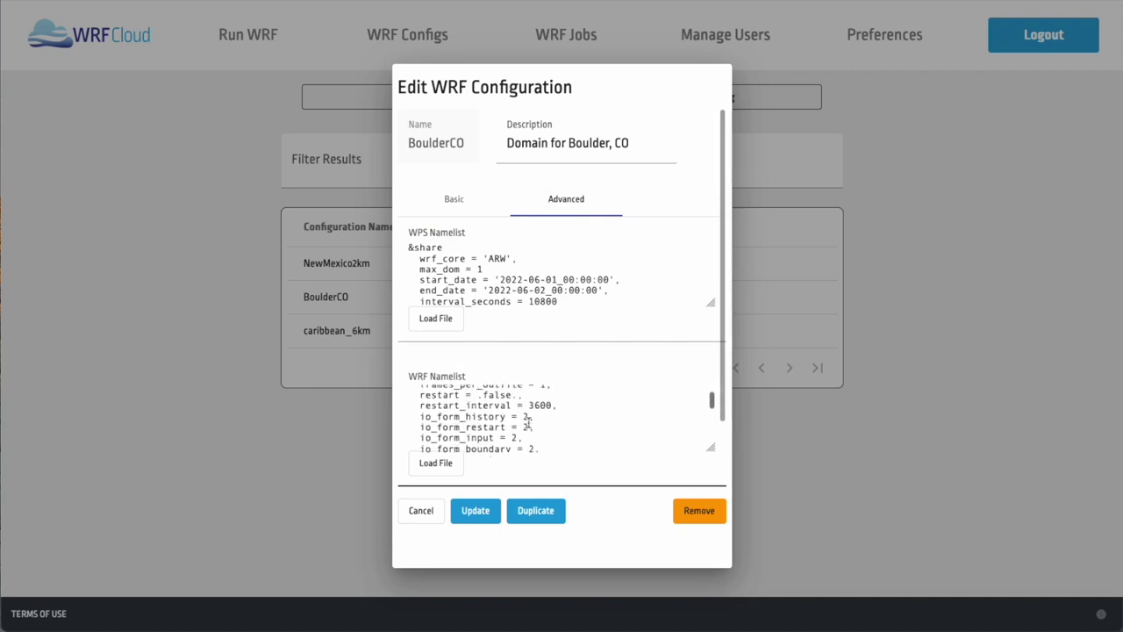
pyautogui.scroll(10, 529, 423)
pyautogui.scroll(-5, 527, 291)
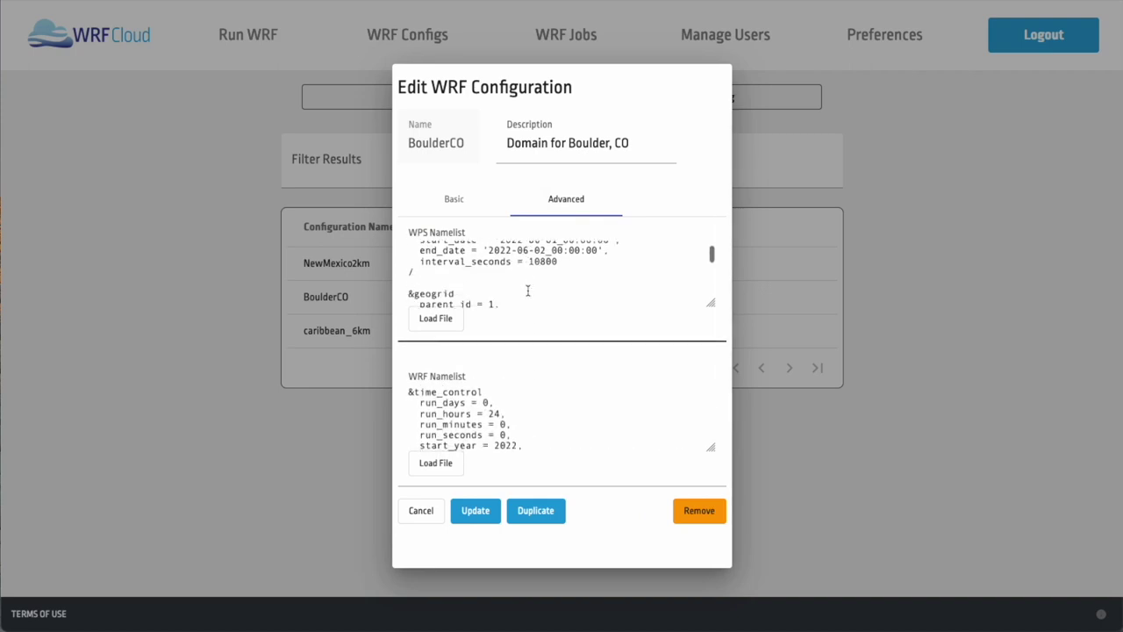
pyautogui.scroll(-4, 527, 290)
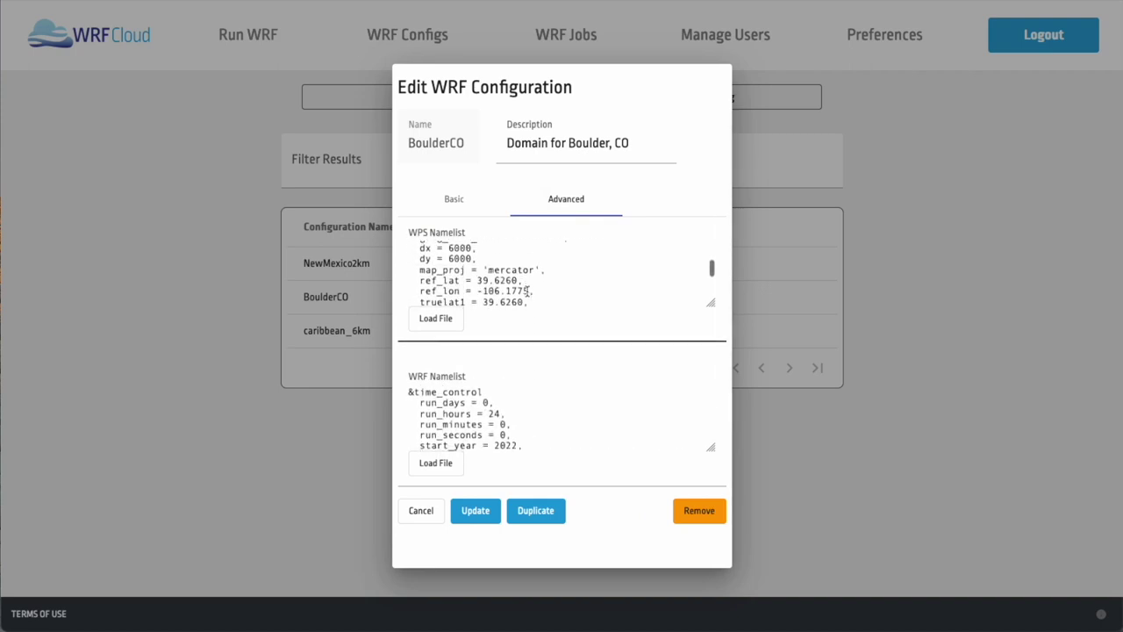
pyautogui.doubleClick(483, 280)
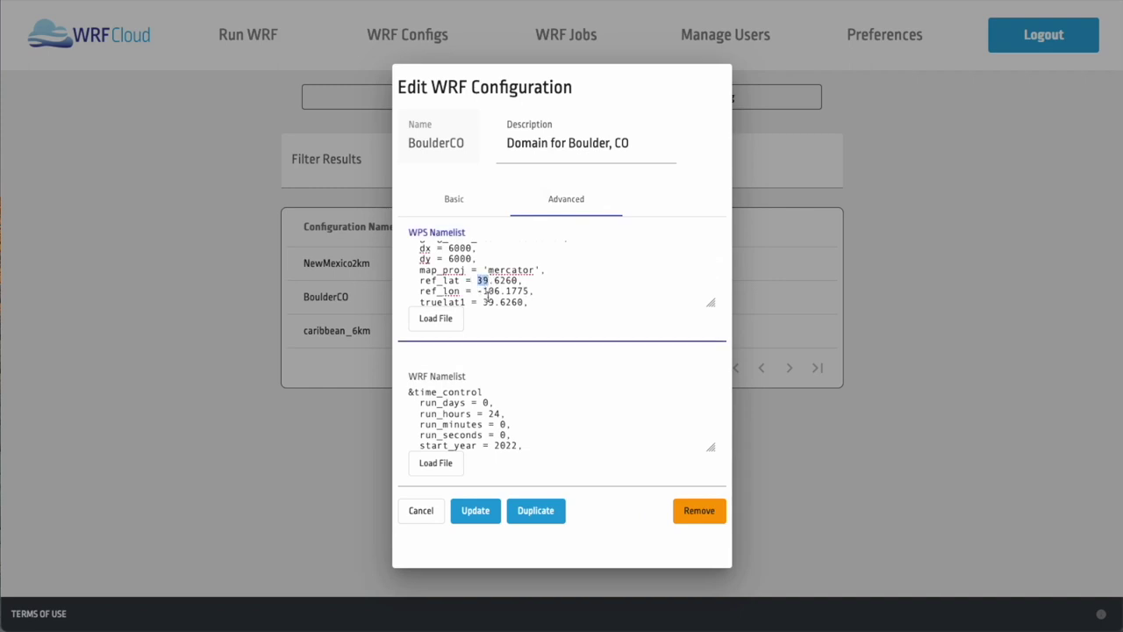
pyautogui.write('50')
# Pan the Basic domain map north, then cancel the BoulderCO edits.
pyautogui.click(454, 199)
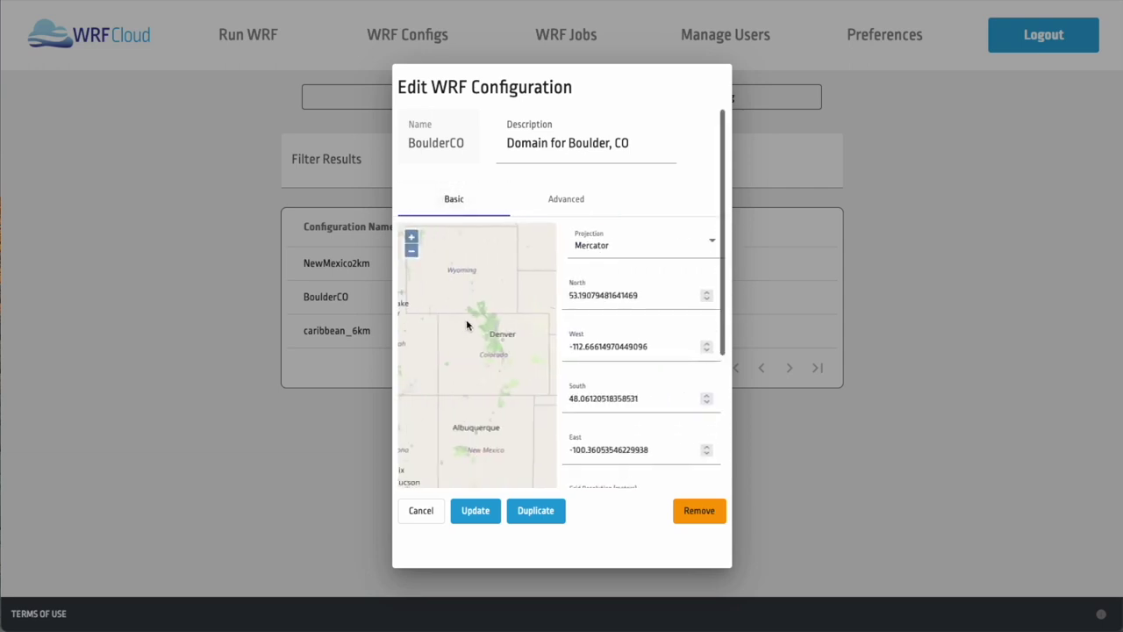
pyautogui.moveTo(466, 325); pyautogui.dragTo(471, 419)
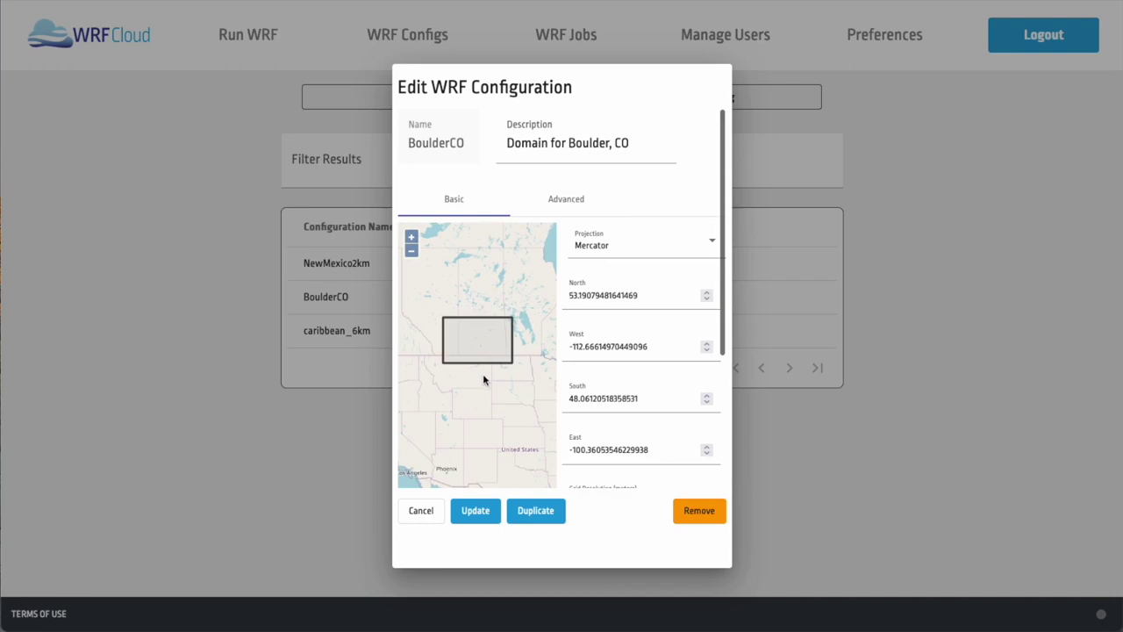
pyautogui.click(436, 511)
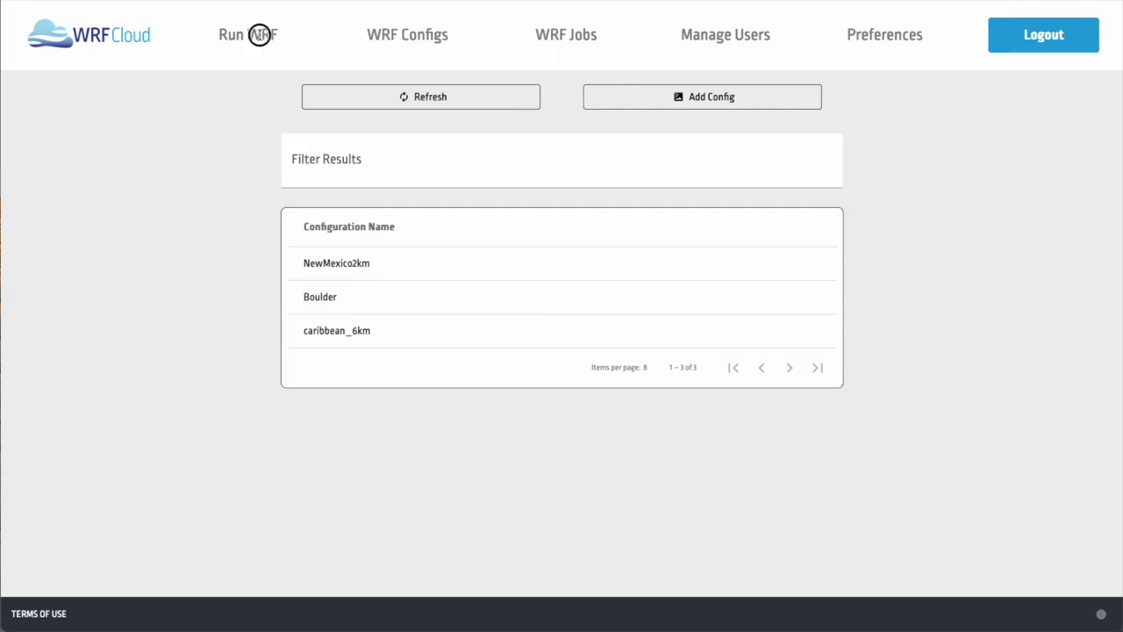
pyautogui.click(260, 36)
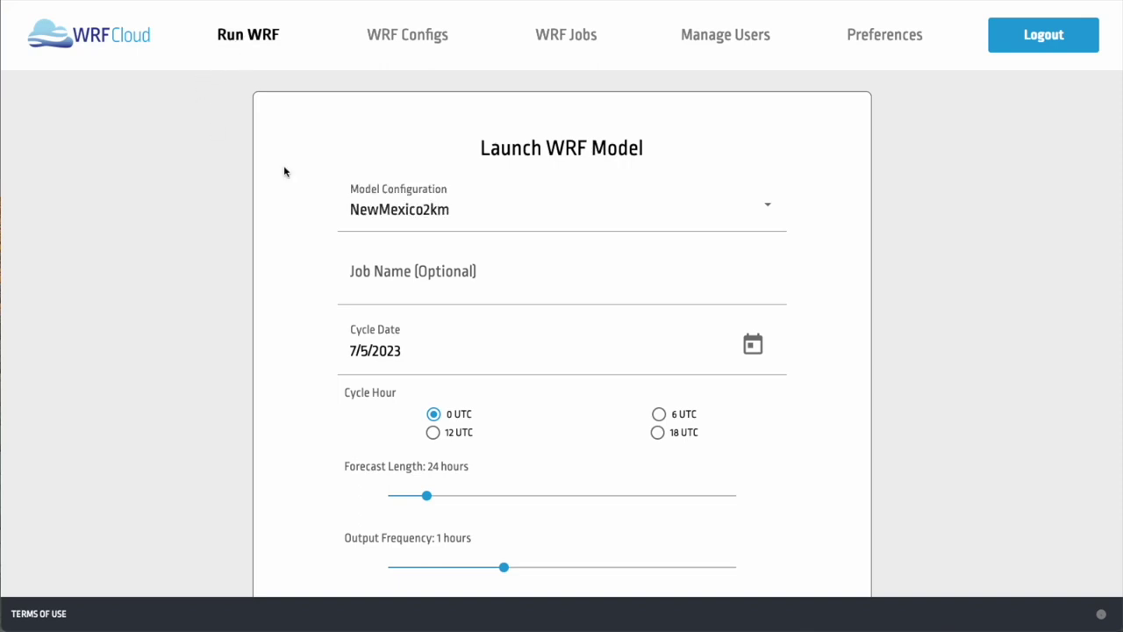
# Choose the Boulder configuration and name the job 'July 5 06Z'.
pyautogui.click(379, 213)
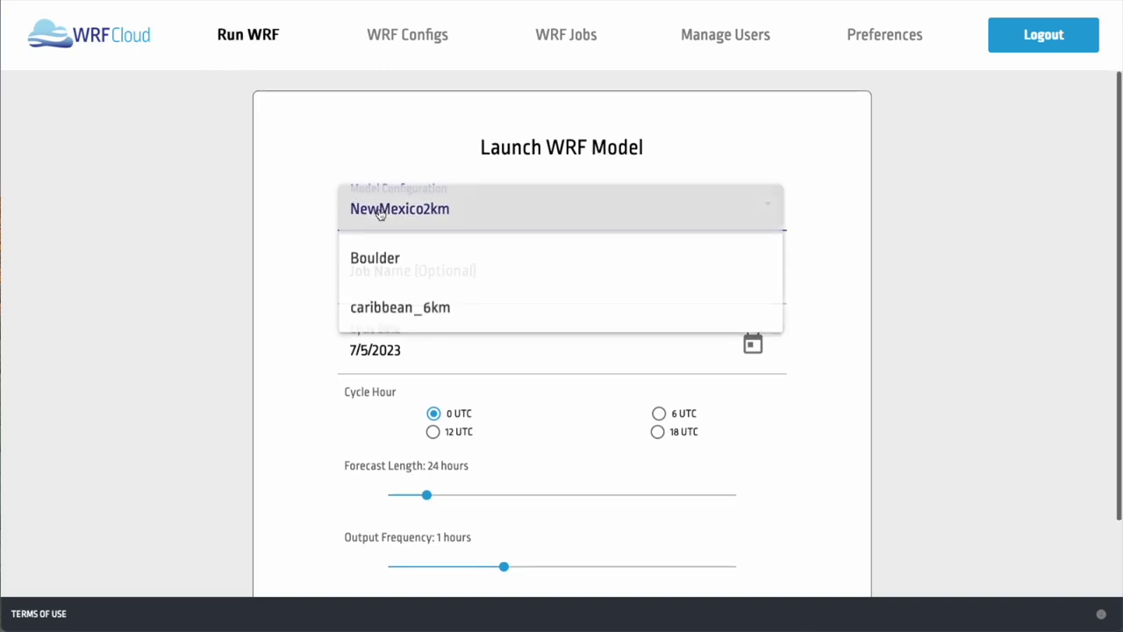
pyautogui.click(379, 260)
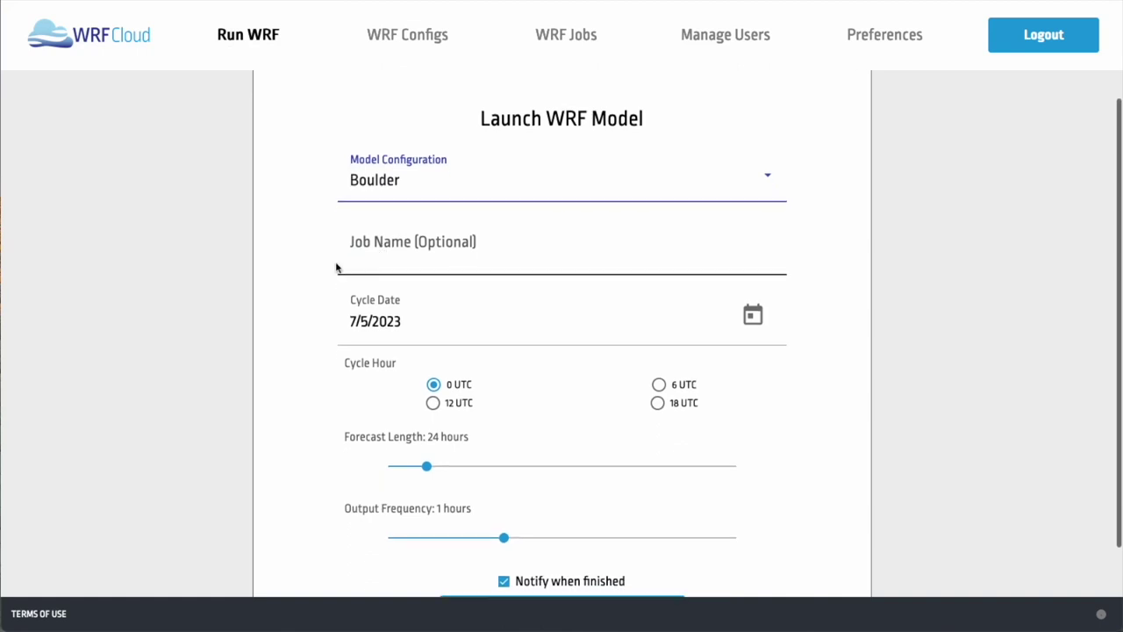
pyautogui.click(351, 249)
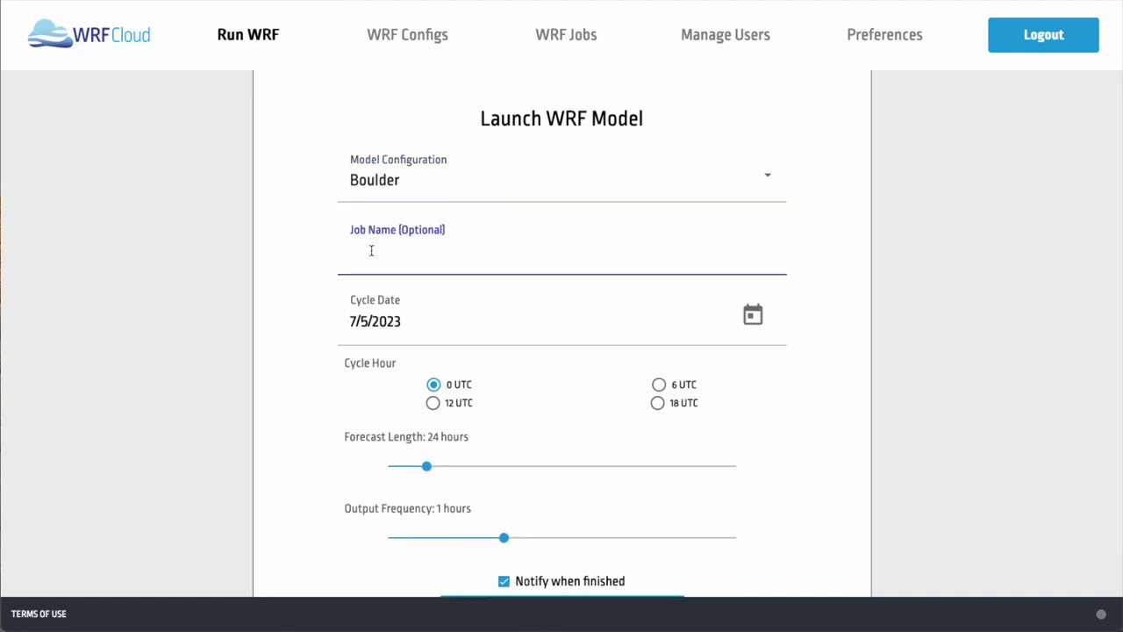
pyautogui.write('July')
pyautogui.write(' 5, ')
pyautogui.write('6')
pyautogui.press('BackSpace')
pyautogui.write('06Z')
# Set the cycle hour to 6 UTC and launch the Boulder job.
pyautogui.click(660, 385)
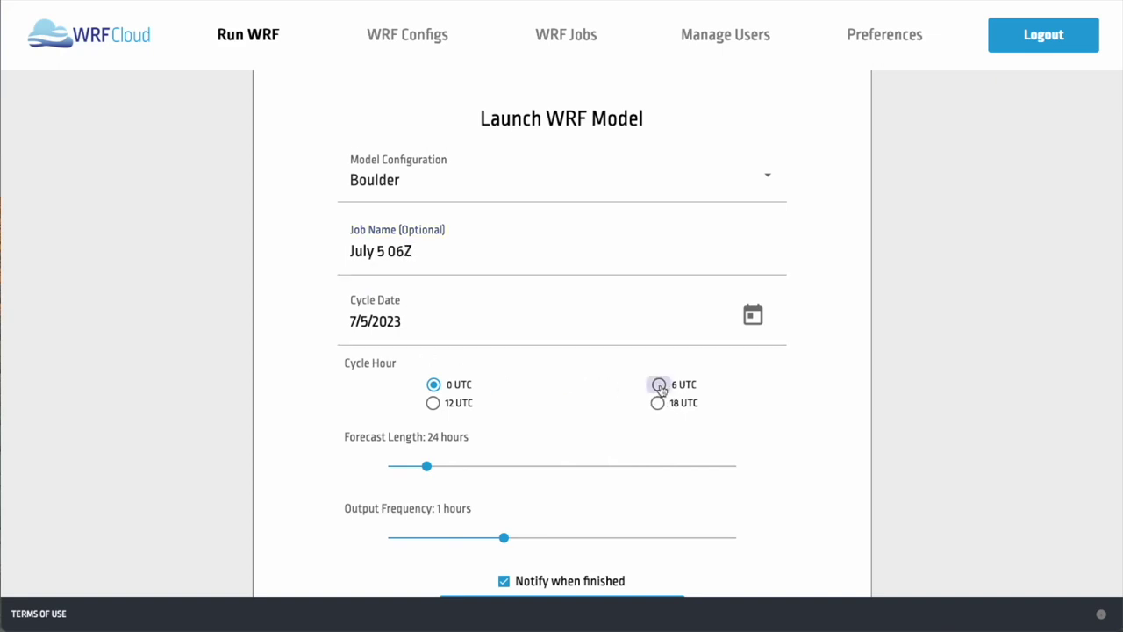
pyautogui.scroll(-1, 480, 443)
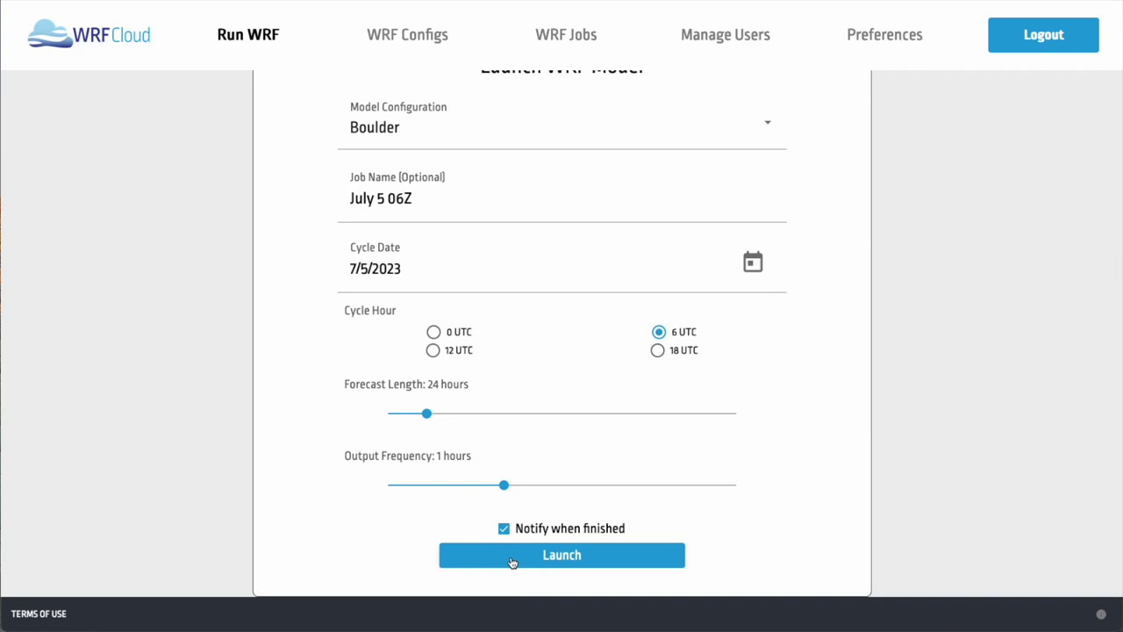
pyautogui.click(512, 562)
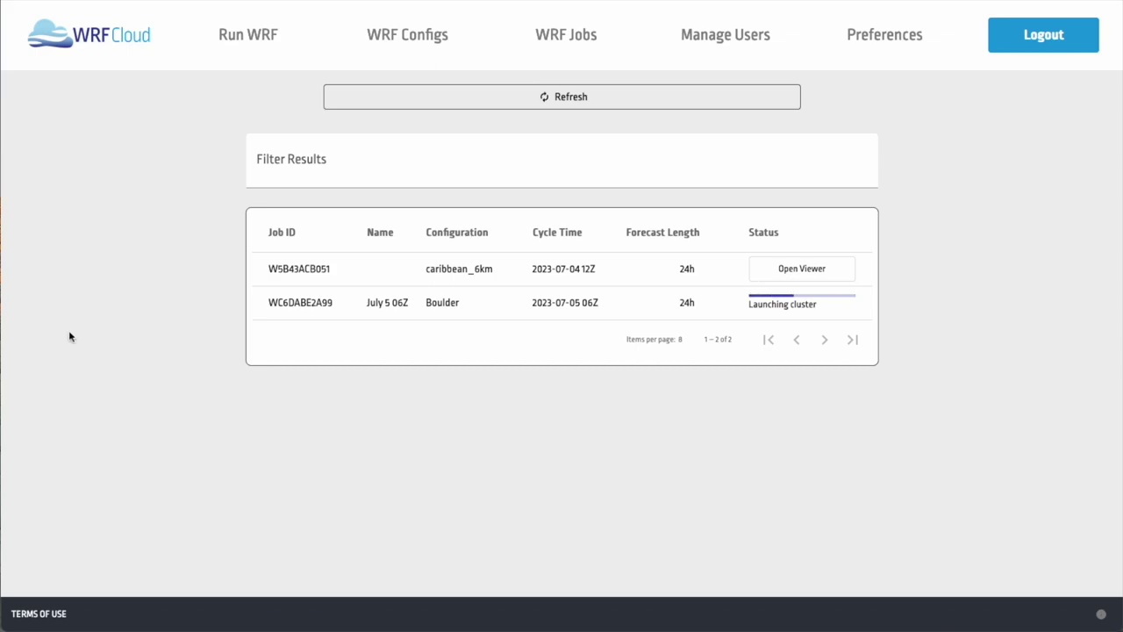
# View the WC6DABE2A99 job's details and close them.
pyautogui.click(360, 302)
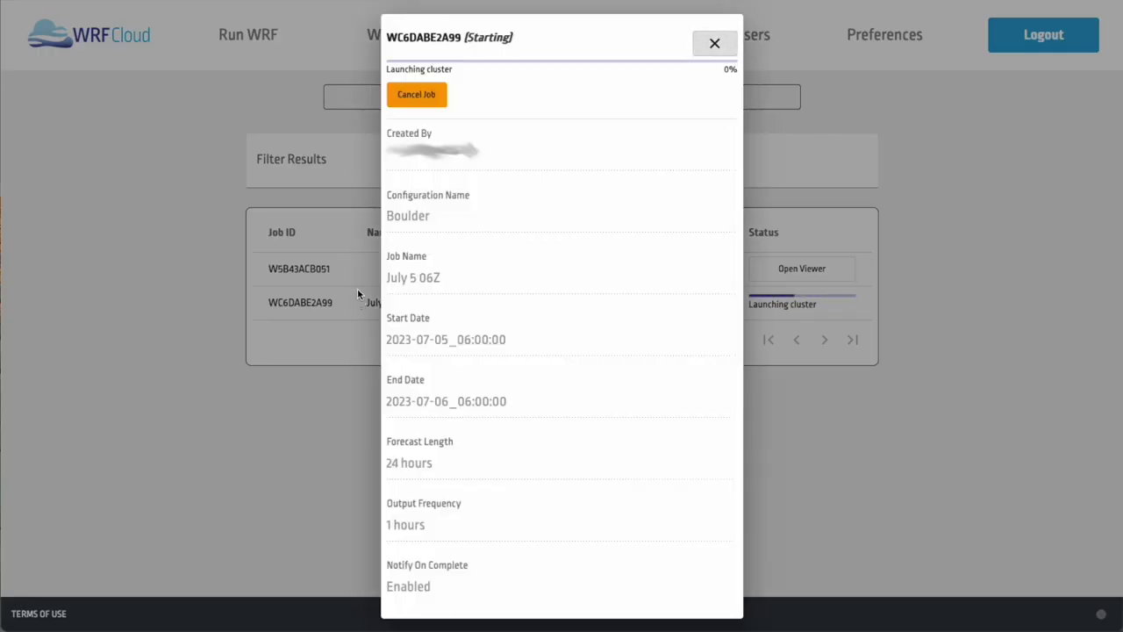
pyautogui.click(711, 45)
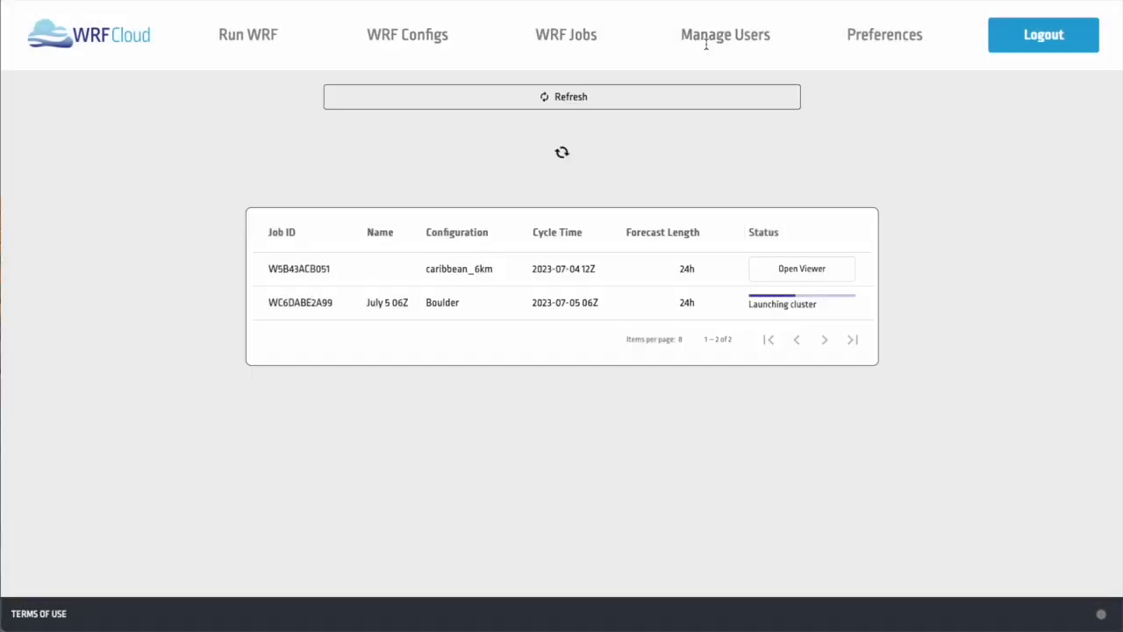
# Open finished job W5B43ACB051's logs, view wrfcloud-run, and expand the wrf folder.
pyautogui.click(369, 268)
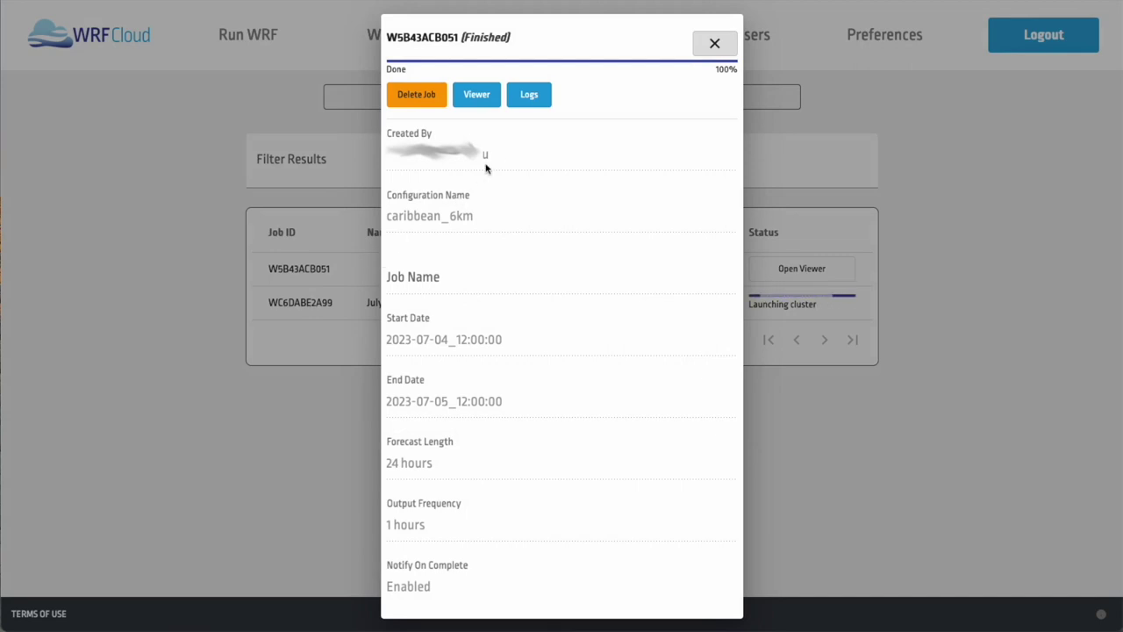
pyautogui.click(528, 99)
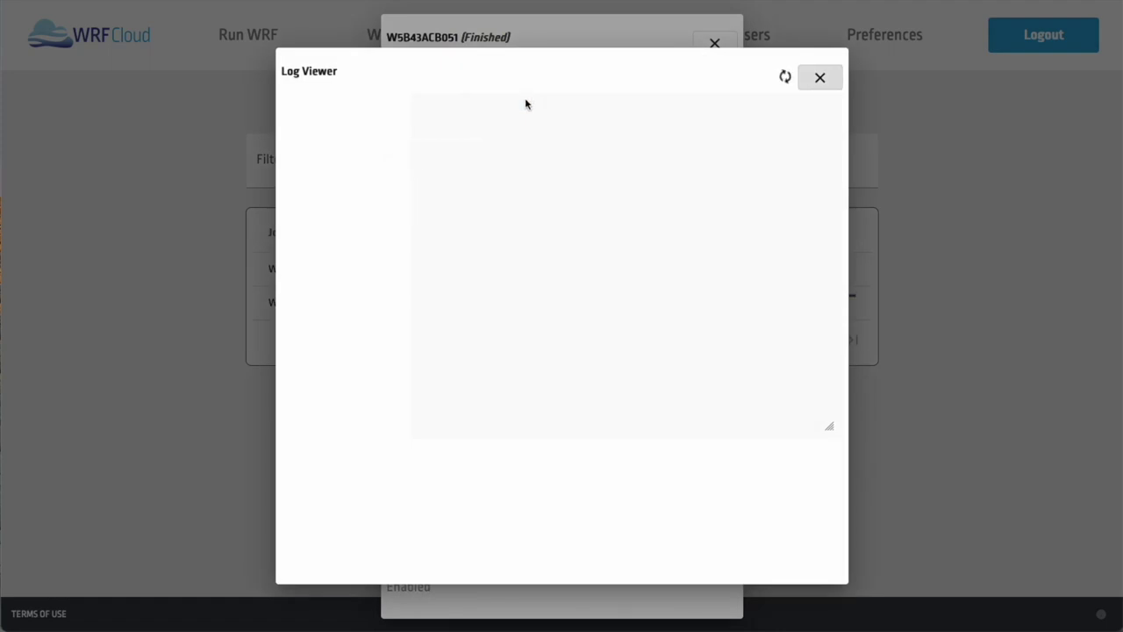
pyautogui.click(357, 117)
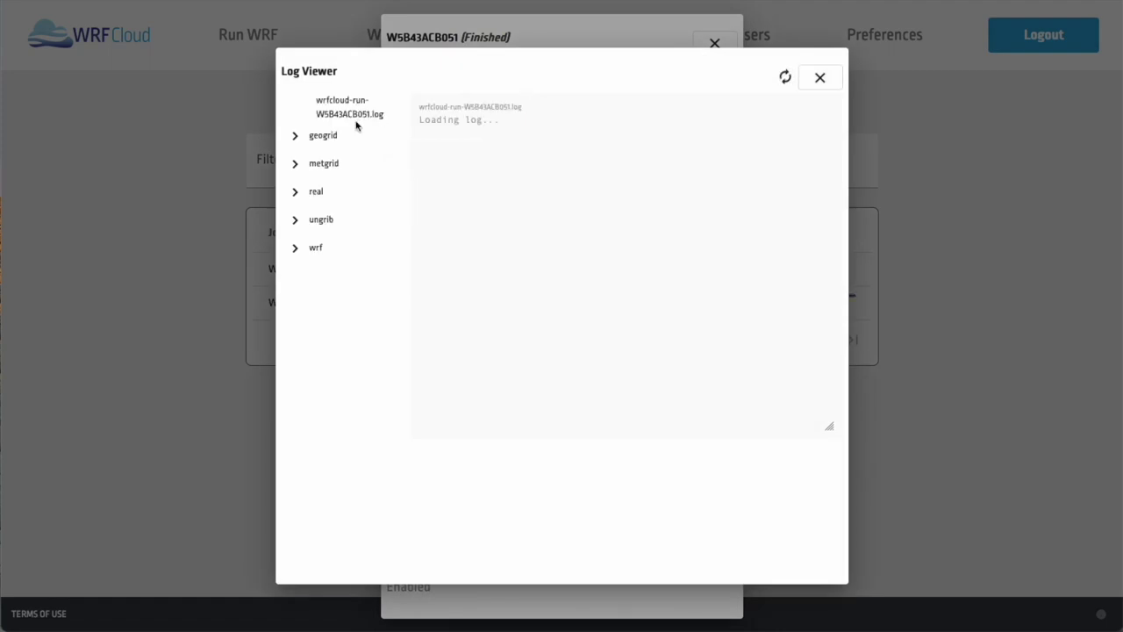
pyautogui.click(296, 250)
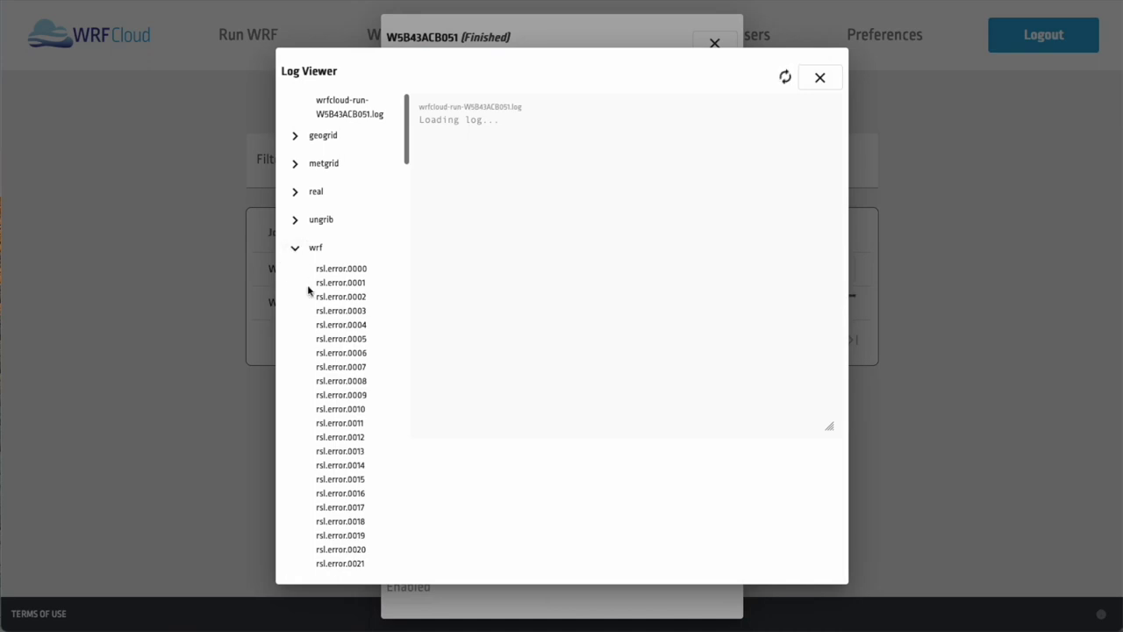
pyautogui.scroll(-1, 340, 301)
pyautogui.scroll(-15, 340, 301)
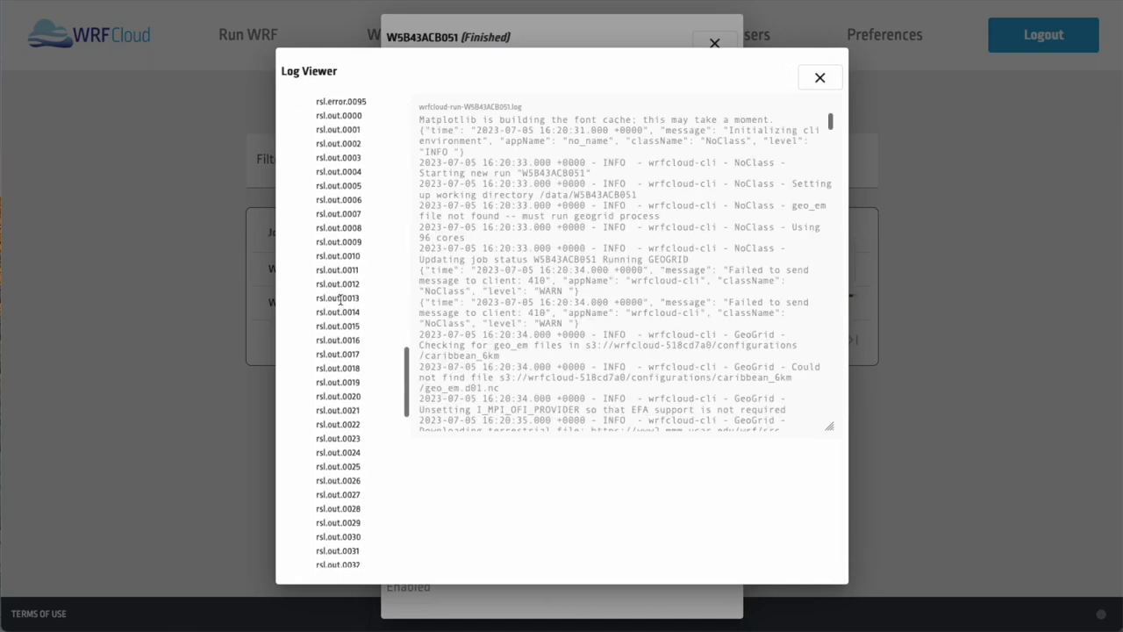
pyautogui.scroll(-10, 340, 301)
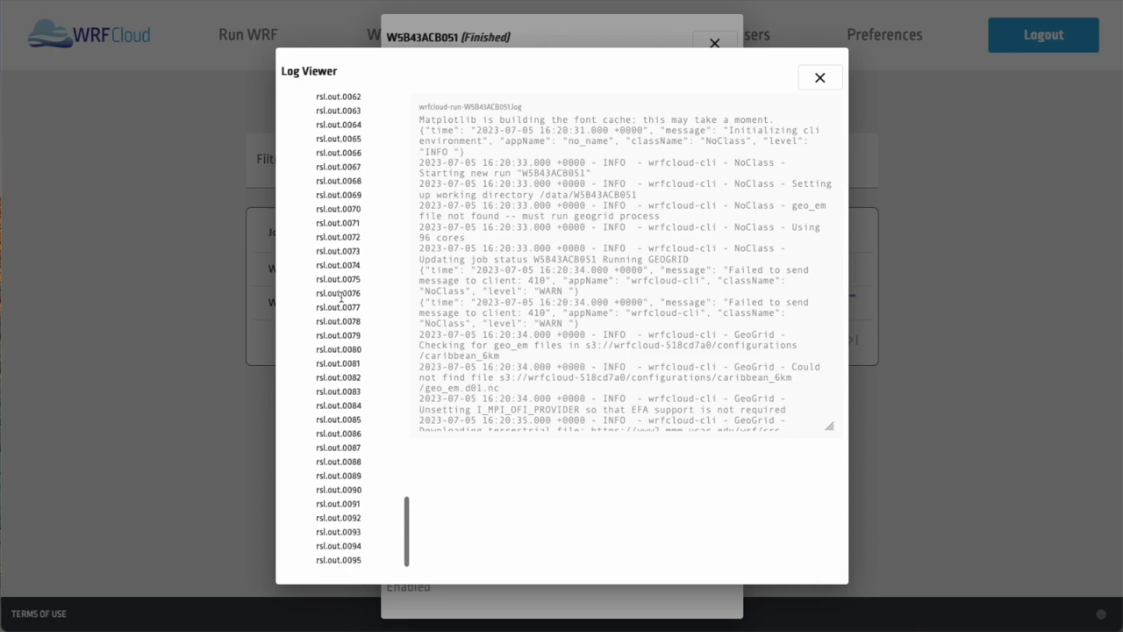
# Confirm SUCCESS COMPLETE WRF in rsl.out.0076, then open the job's output viewer.
pyautogui.click(340, 298)
pyautogui.scroll(-6, 615, 246)
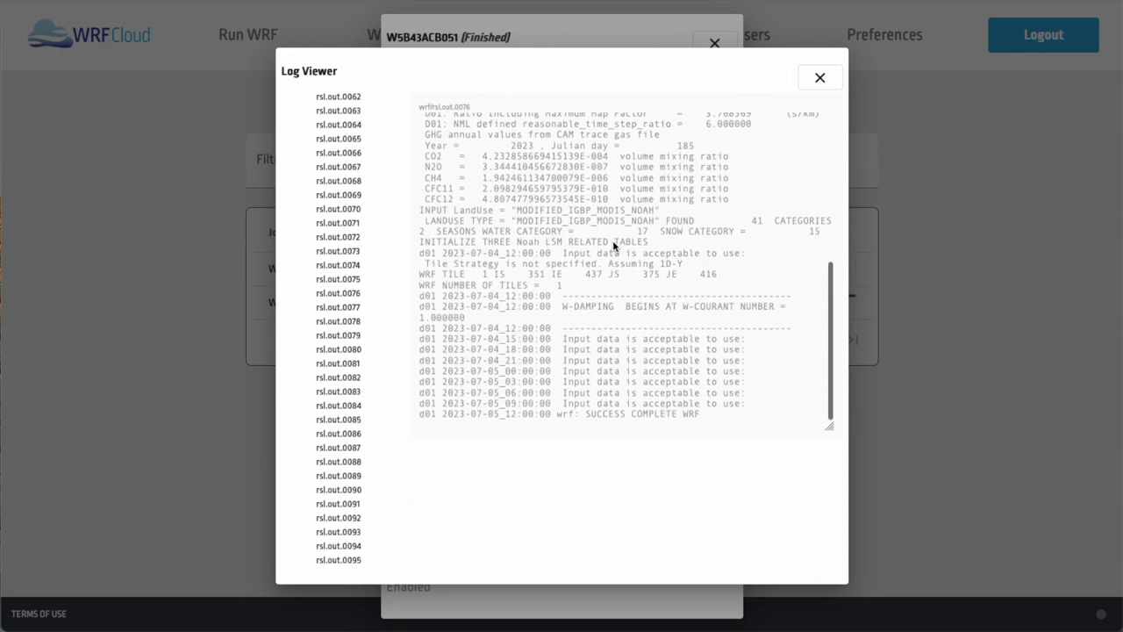
pyautogui.click(686, 418)
pyautogui.moveTo(686, 418); pyautogui.dragTo(584, 413)
pyautogui.click(539, 330)
pyautogui.click(816, 79)
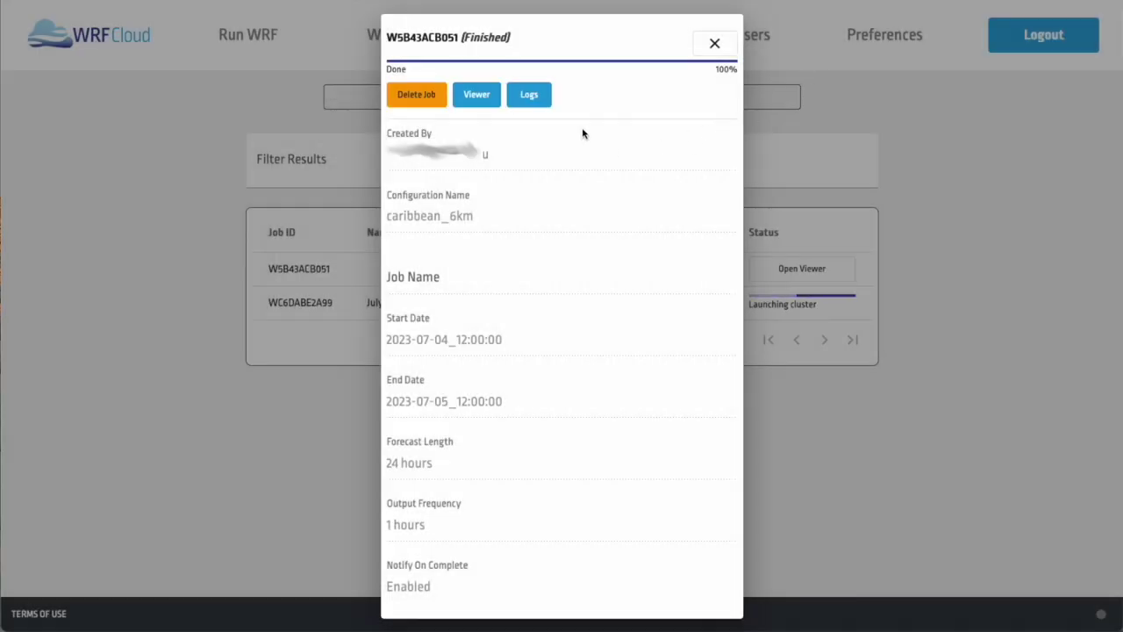
pyautogui.click(483, 100)
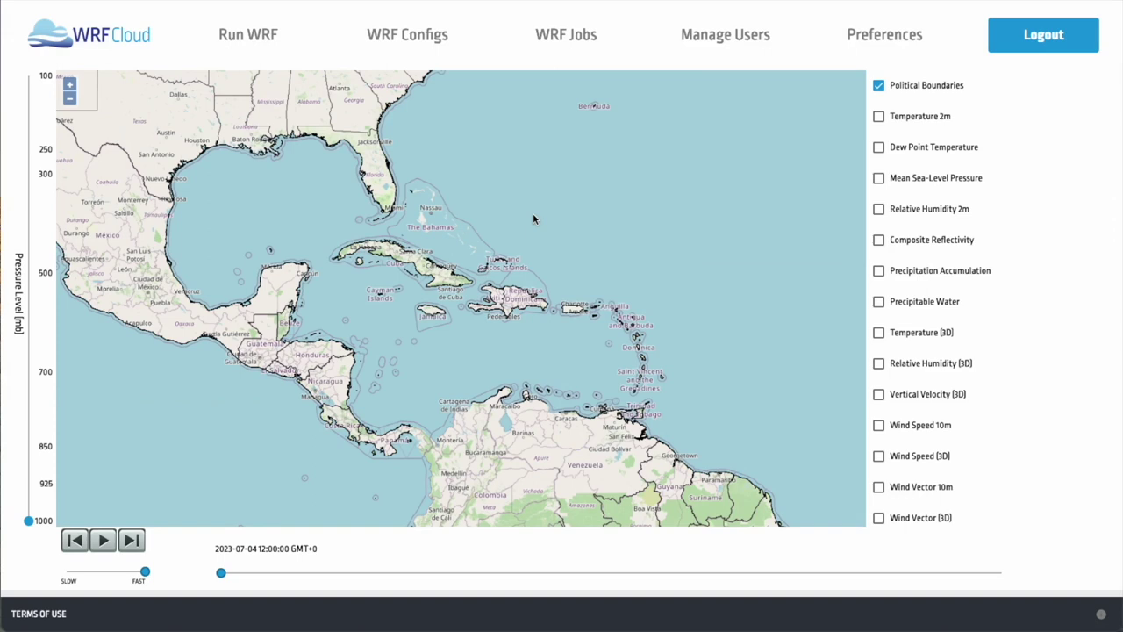
# Show the Temperature (3D) layer, zoom to the Colombia–Venezuela coast, and adjust its opacity.
pyautogui.click(910, 335)
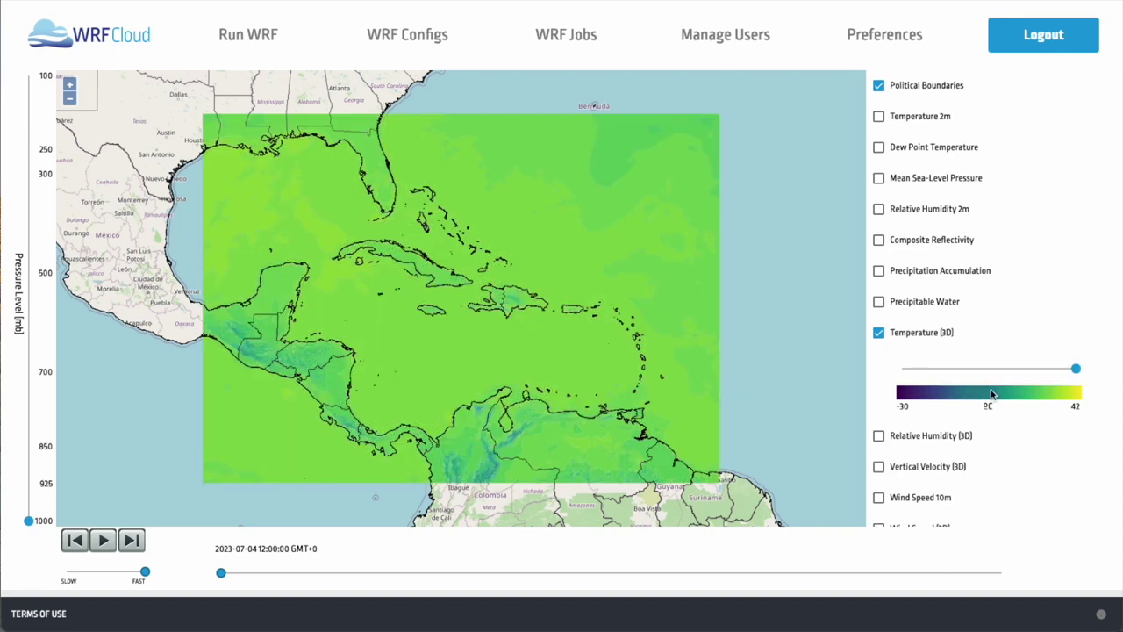
pyautogui.scroll(3, 469, 396)
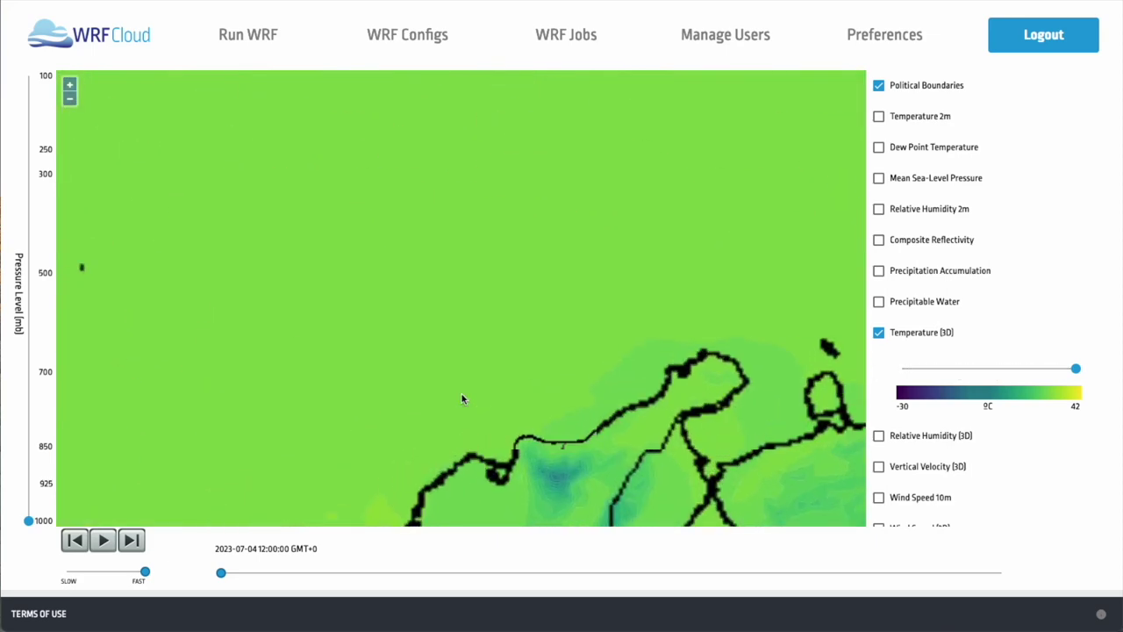
pyautogui.moveTo(470, 397); pyautogui.dragTo(457, 252)
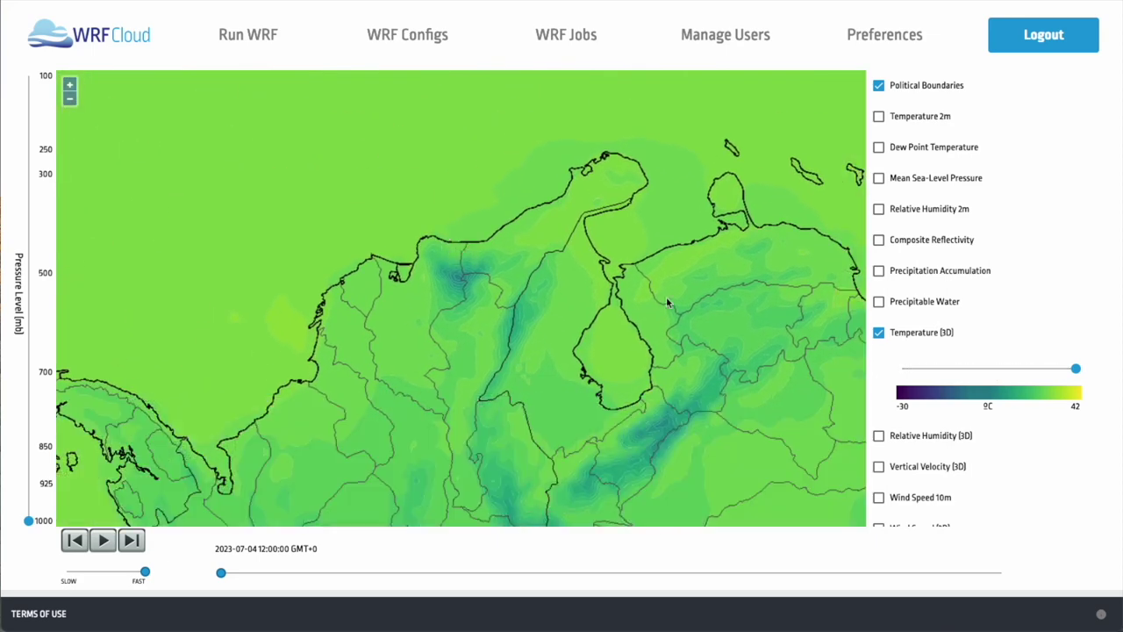
pyautogui.moveTo(1076, 368)
pyautogui.mouseDown()
pyautogui.moveTo(953, 375)
pyautogui.moveTo(1077, 369)
pyautogui.mouseUp()
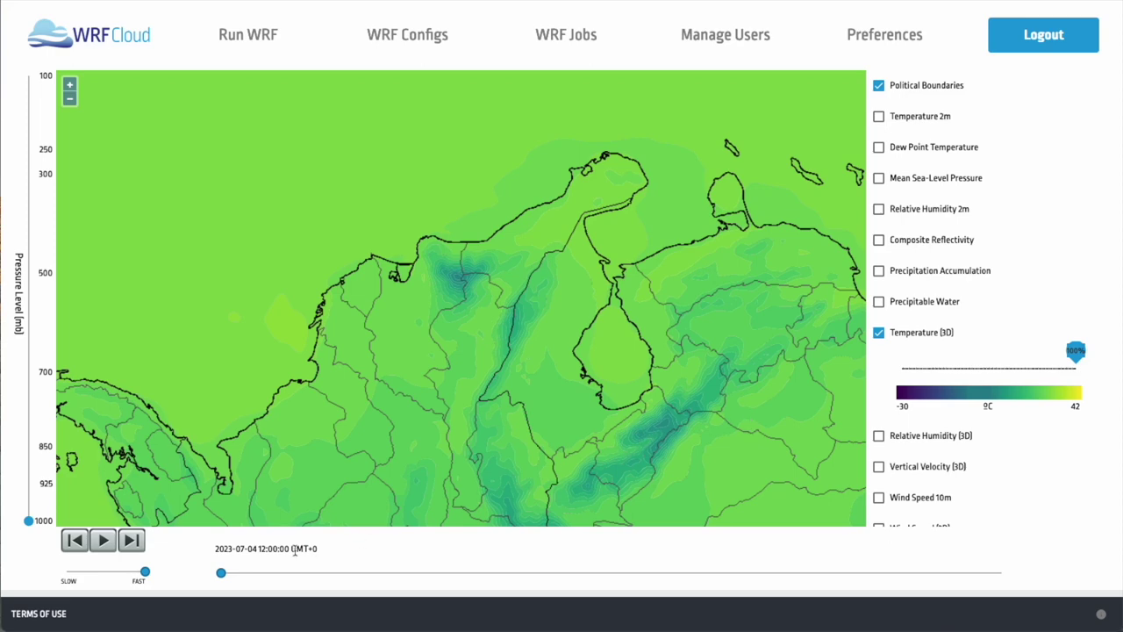
pyautogui.click(132, 541)
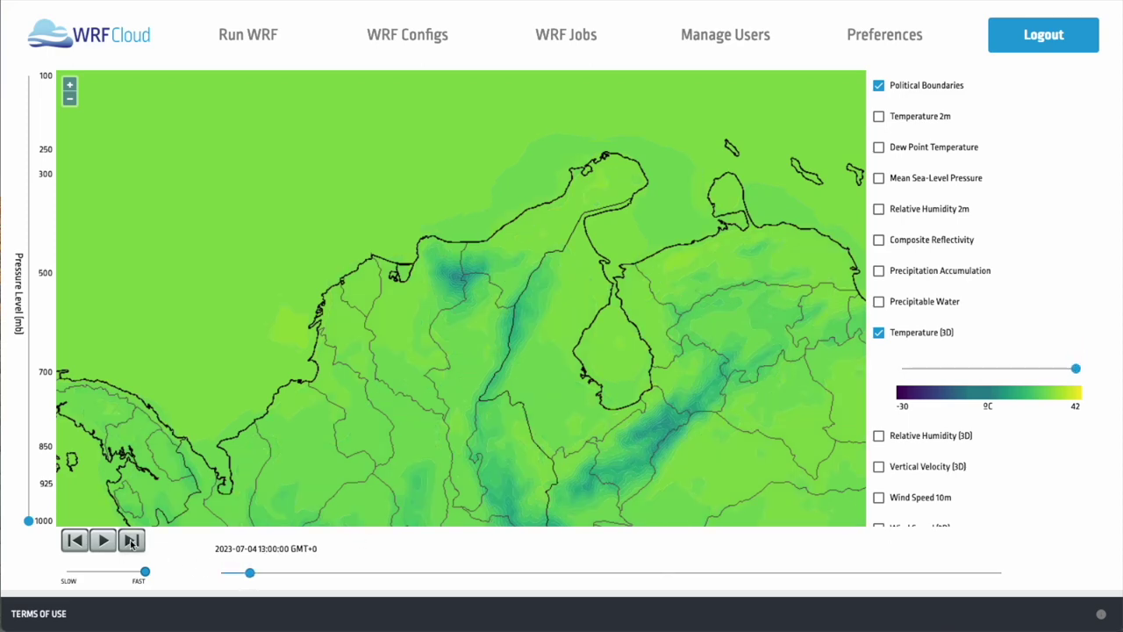
pyautogui.click(131, 541)
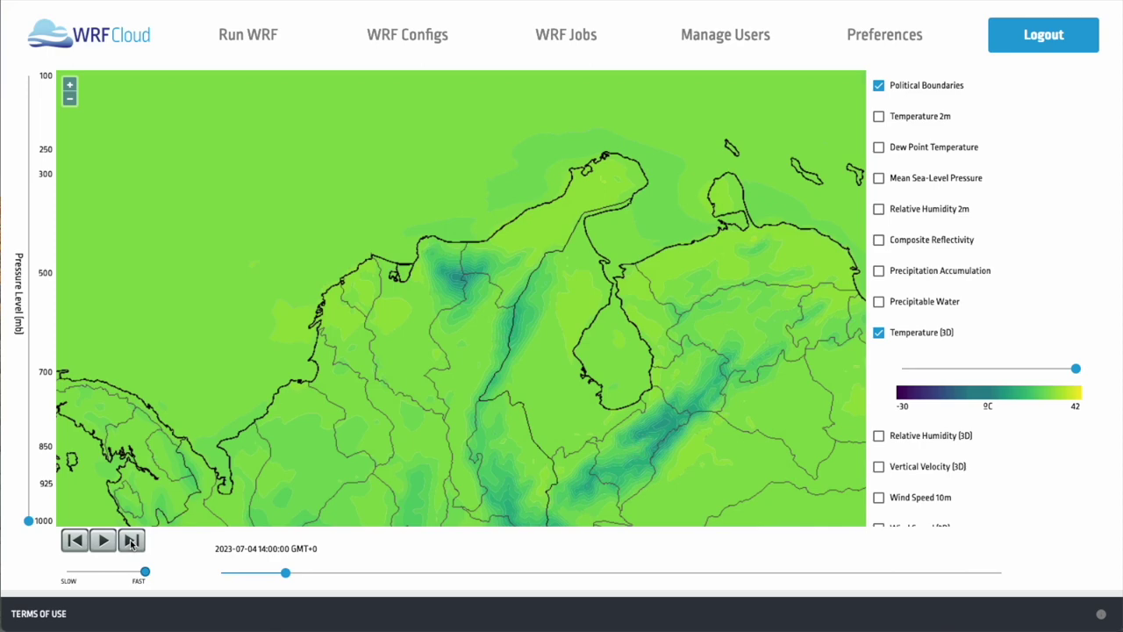
pyautogui.click(131, 541)
pyautogui.click(104, 541)
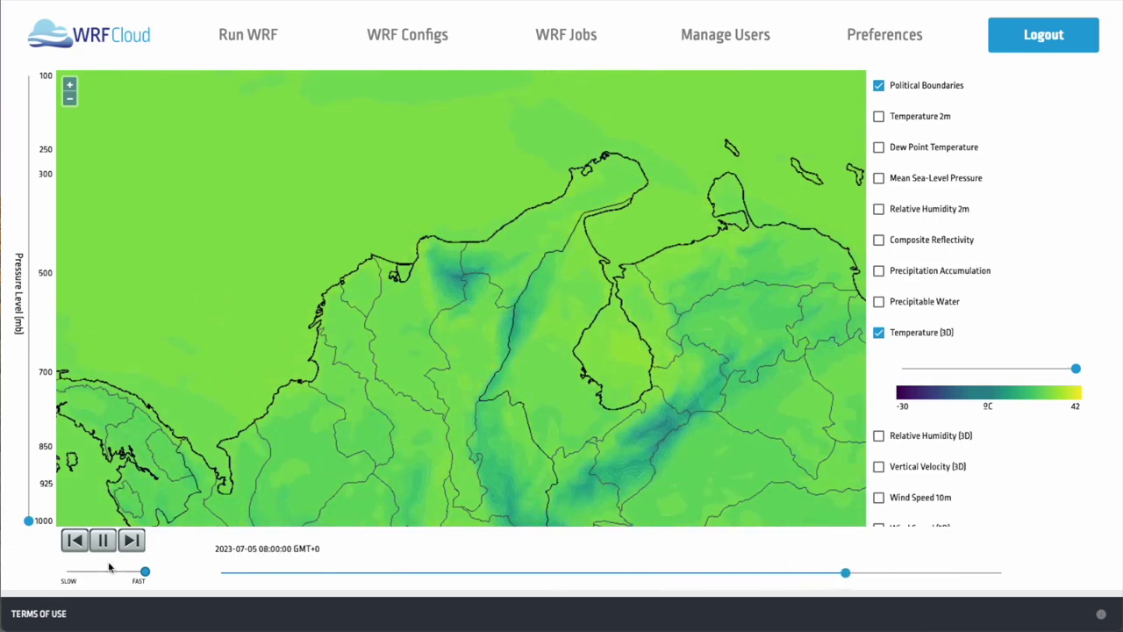
pyautogui.click(121, 571)
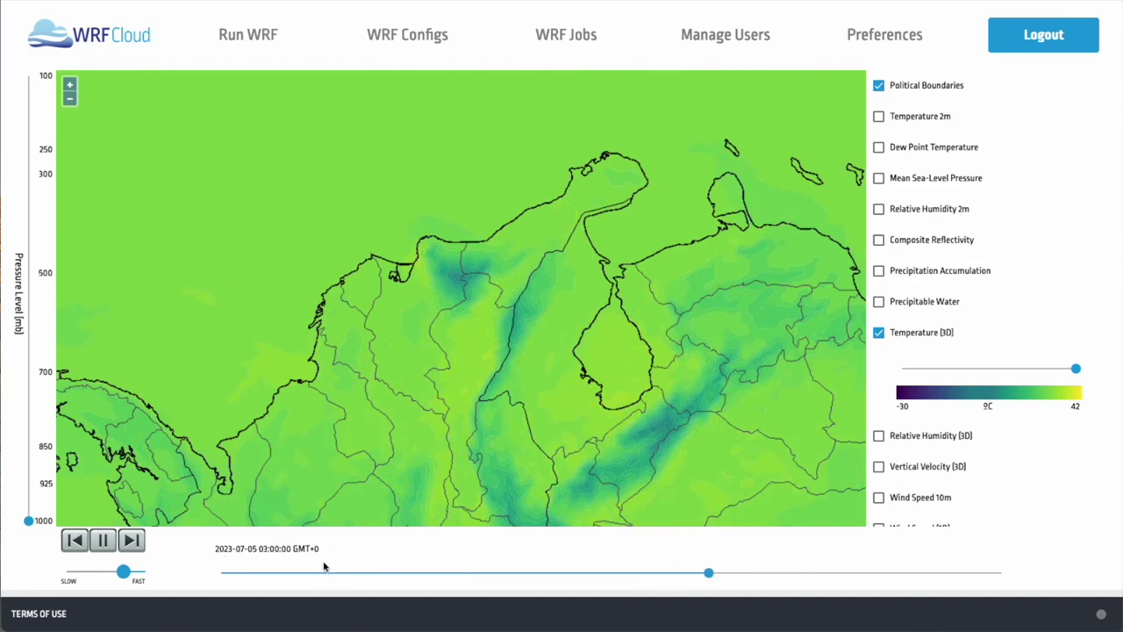
pyautogui.click(103, 541)
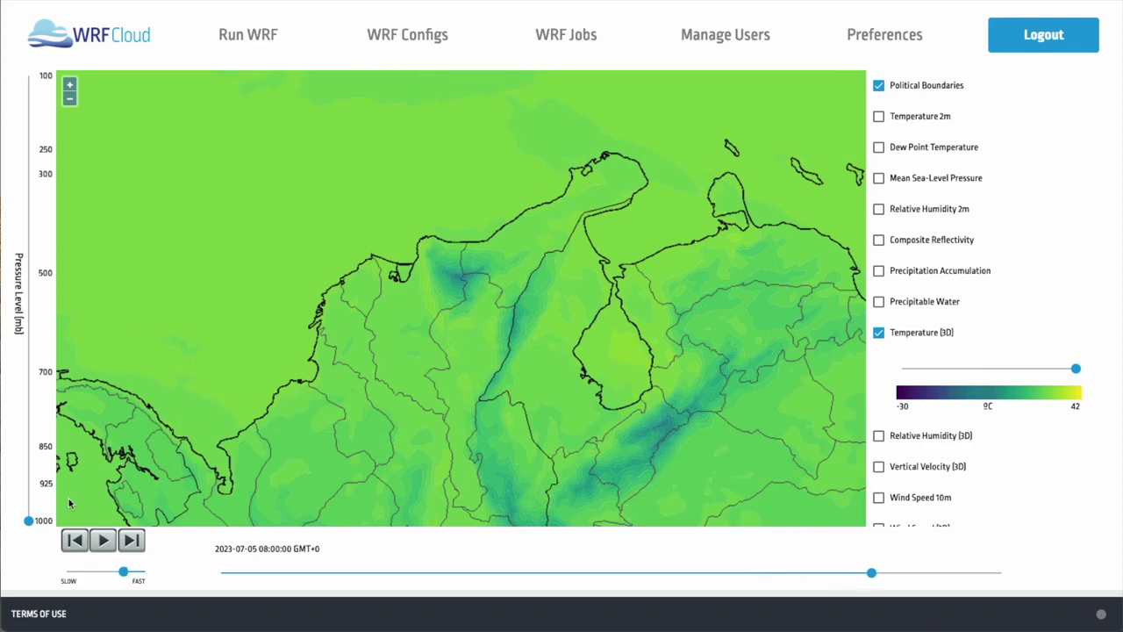
# Animate the temperature at the 500 mb level with playback at fastest speed.
pyautogui.click(32, 276)
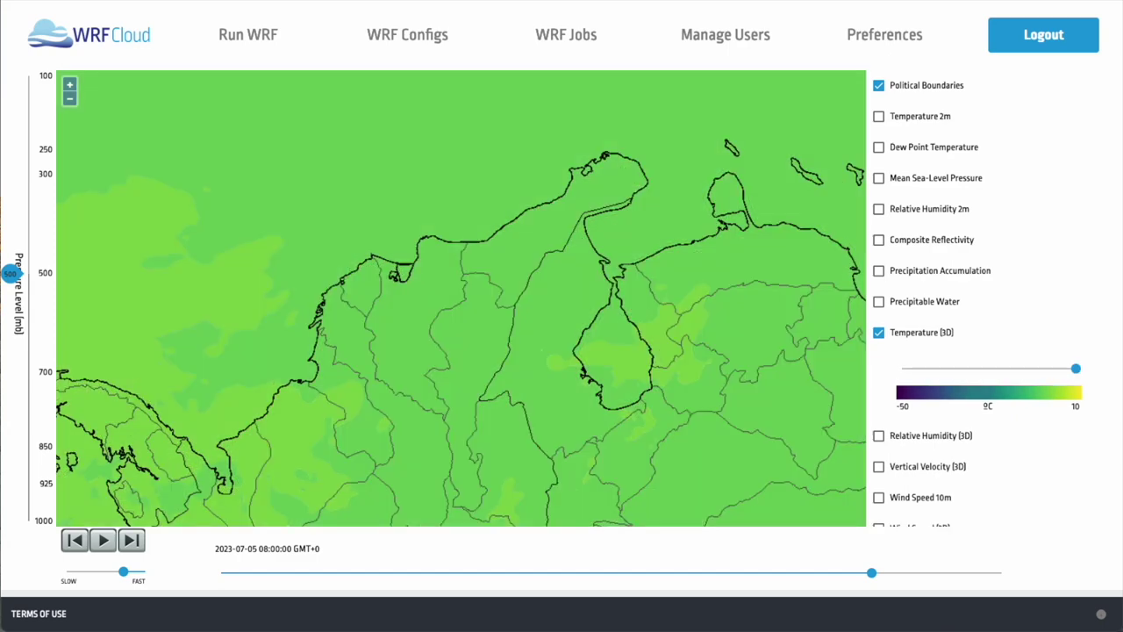
pyautogui.click(102, 540)
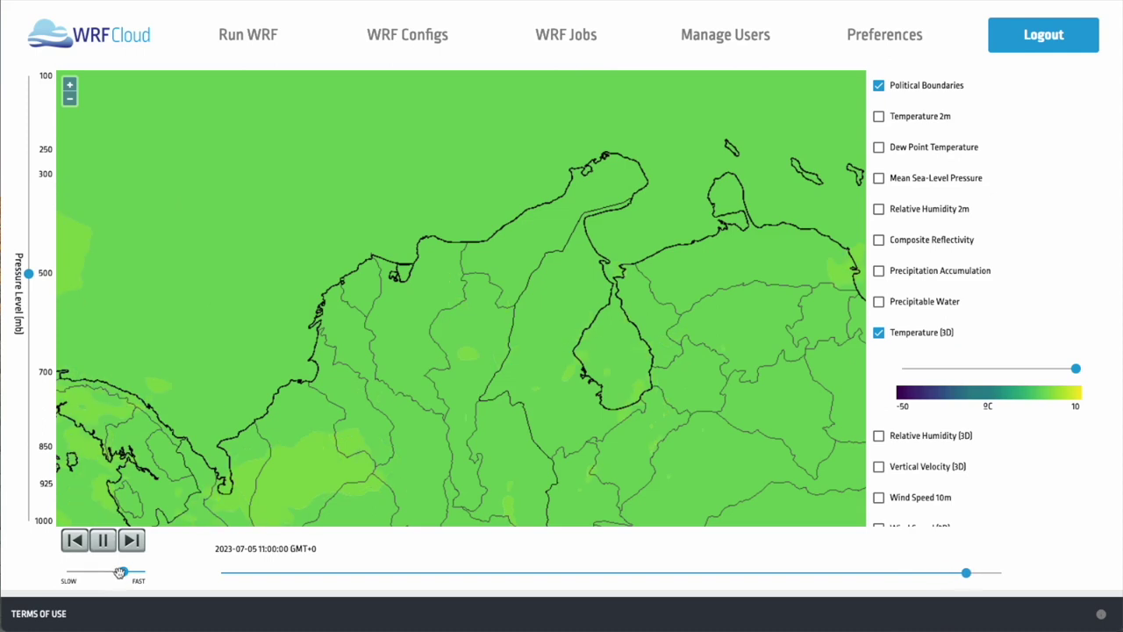
pyautogui.moveTo(122, 571); pyautogui.dragTo(148, 571)
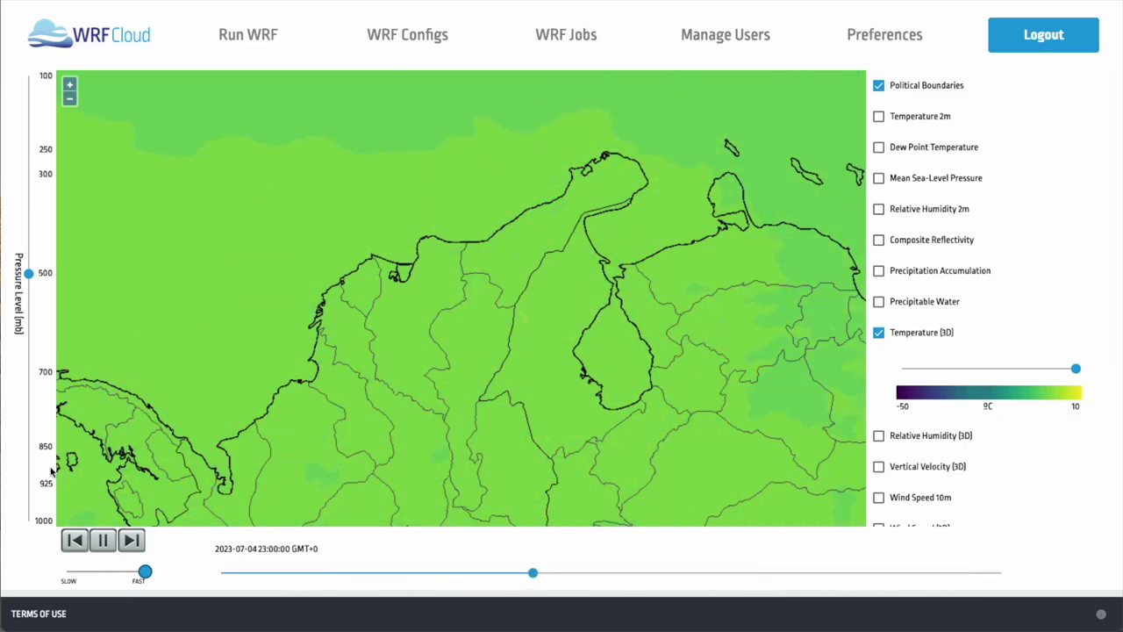
# Return to 1000 mb, pause the animation, and go to the Manage Users page.
pyautogui.click(30, 520)
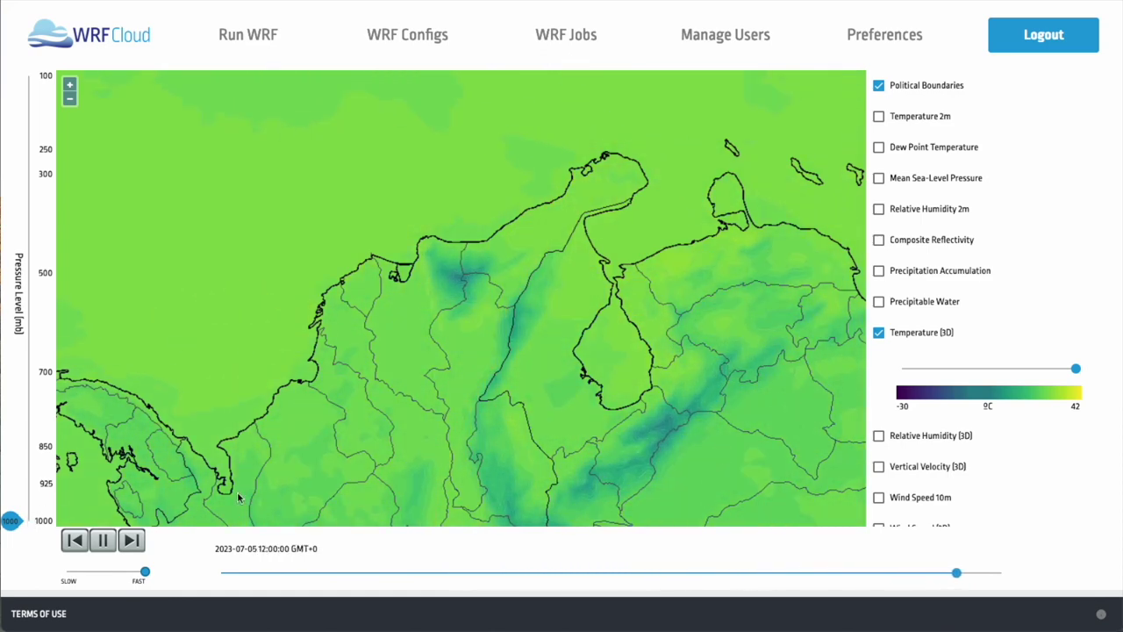
pyautogui.click(107, 542)
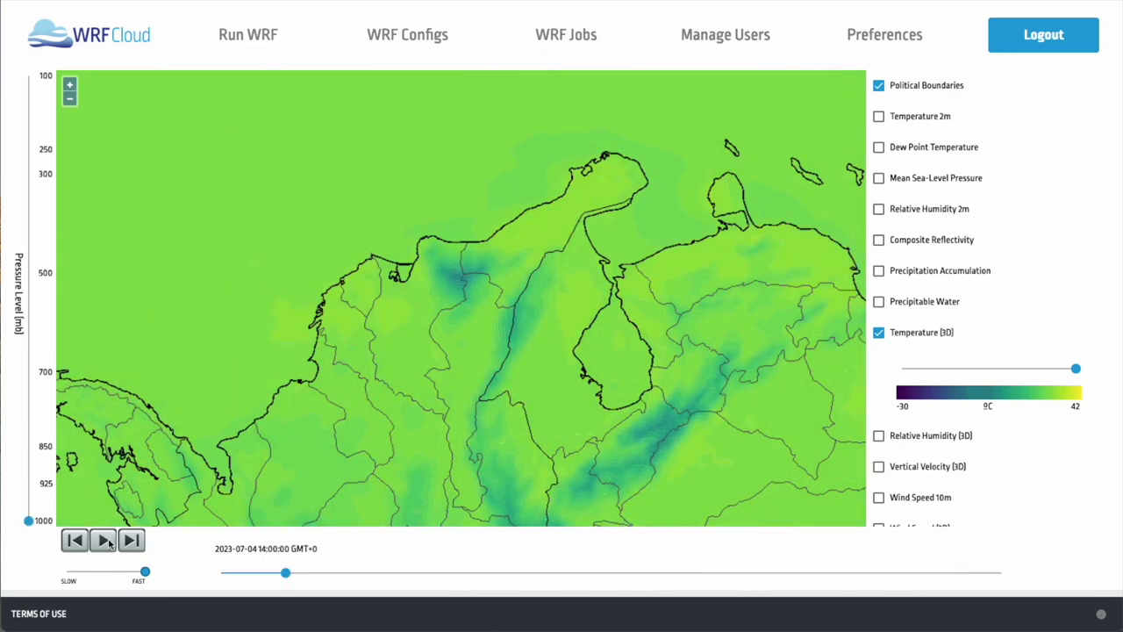
pyautogui.click(723, 39)
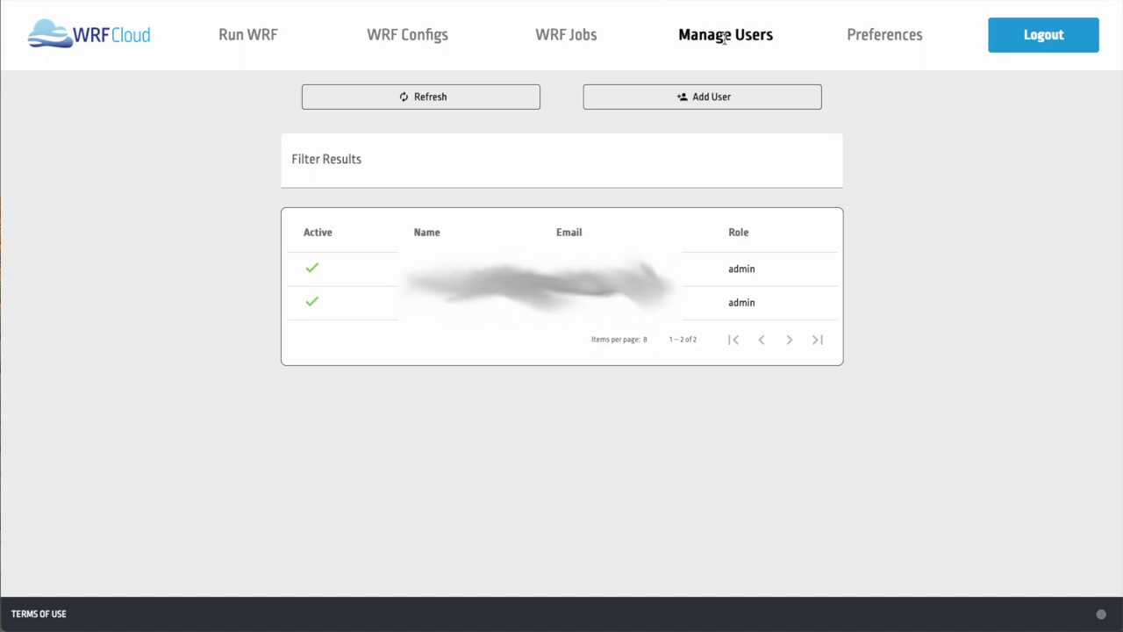
# Start adding a new user, entering their e-mail address and name.
pyautogui.click(405, 159)
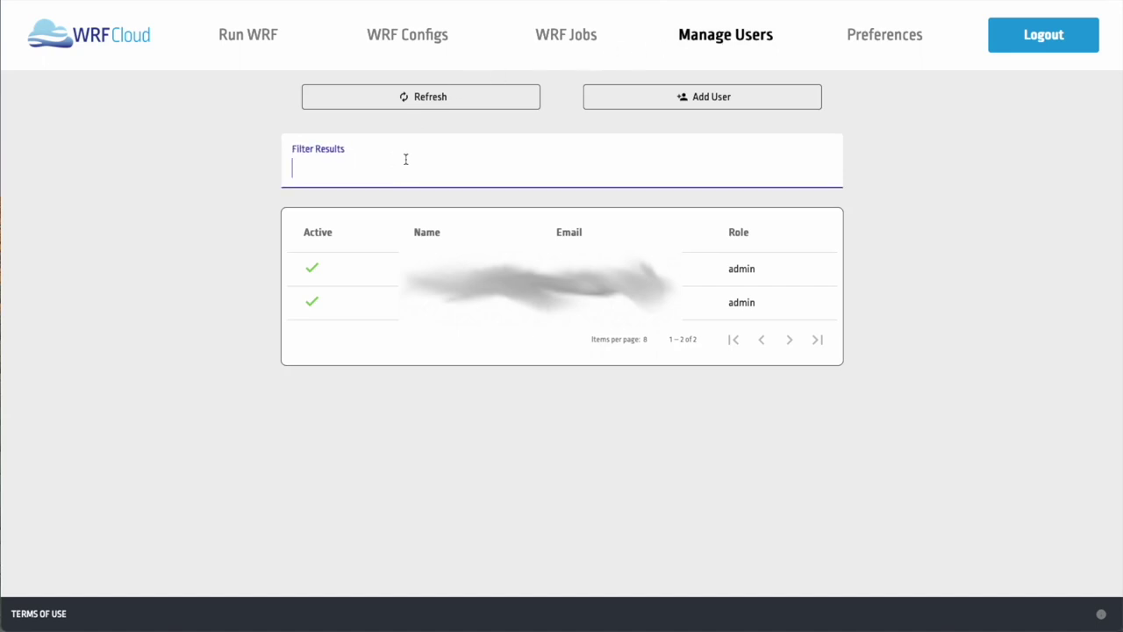
pyautogui.click(612, 96)
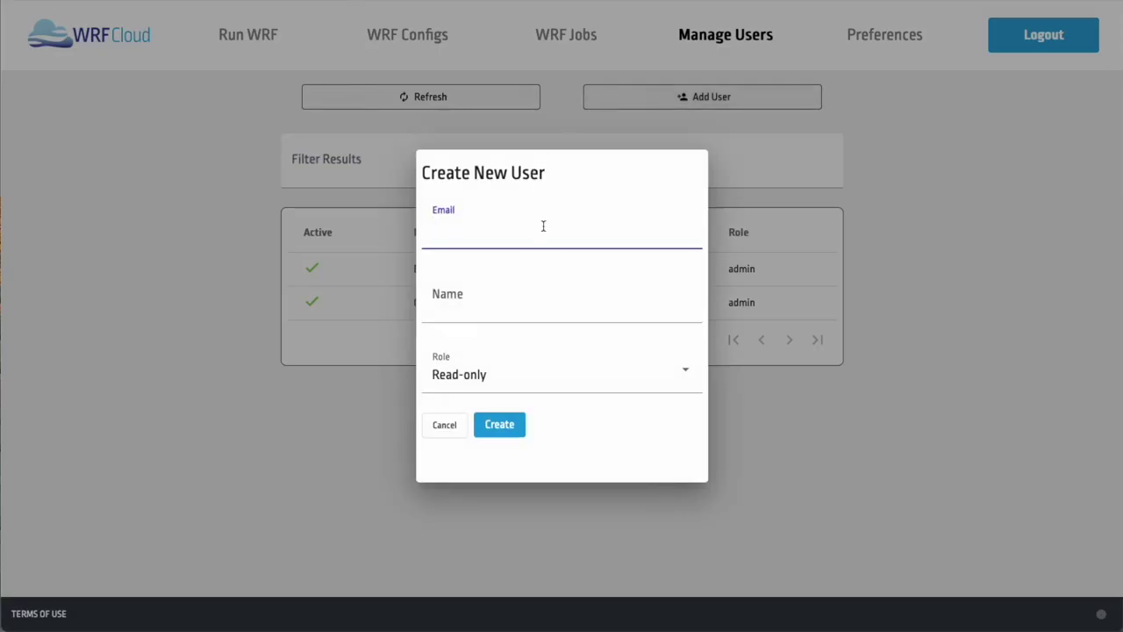
pyautogui.write('user@myorganiz')
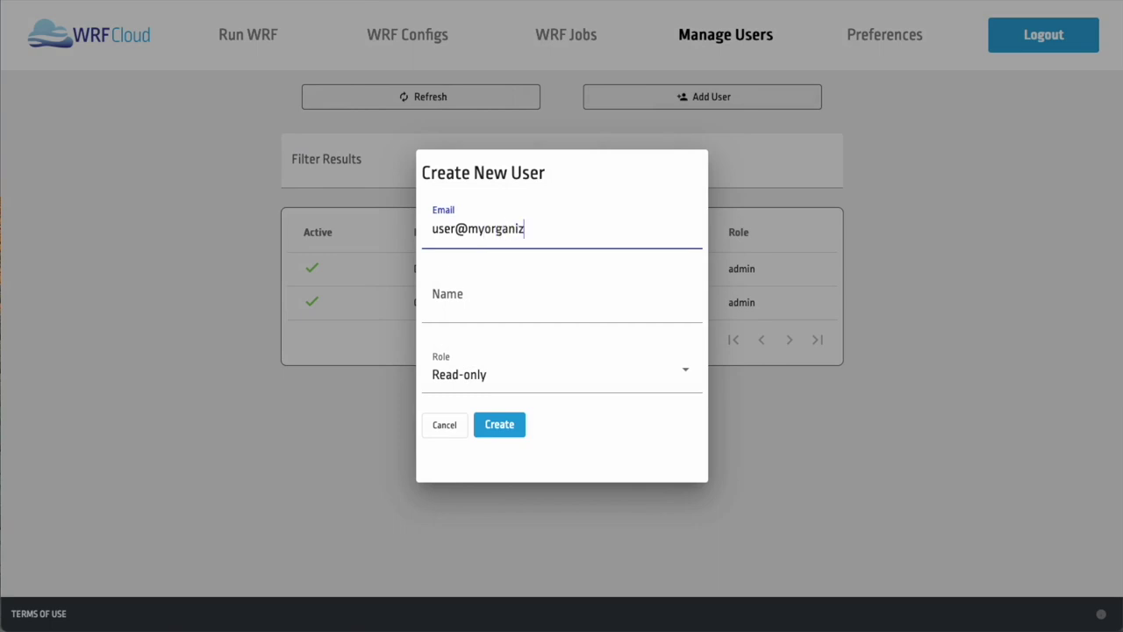
pyautogui.write('ation.com')
pyautogui.click(434, 302)
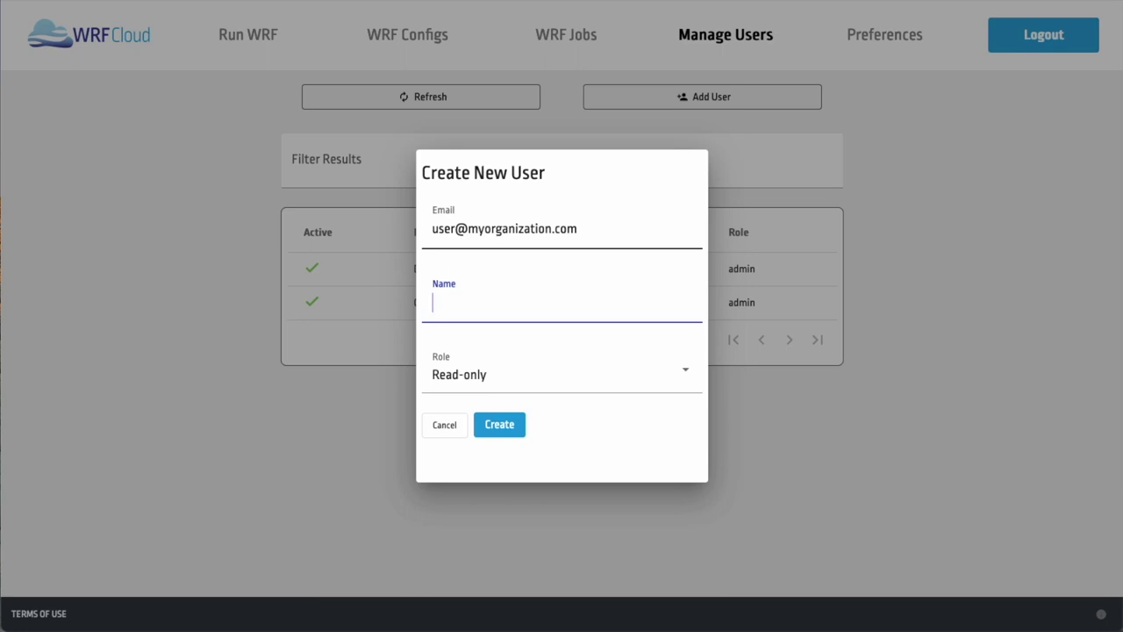
pyautogui.write('Person 1')
# Give the new user the Admin role, close the form, then open an existing user's details.
pyautogui.press('Tab')
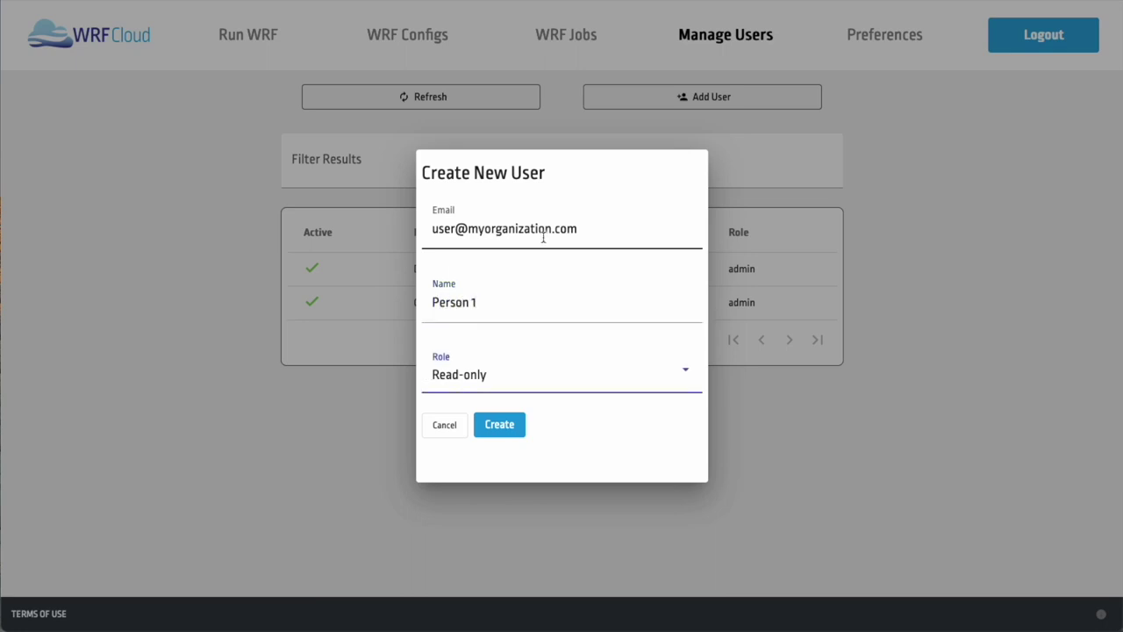
pyautogui.click(556, 373)
pyautogui.click(550, 413)
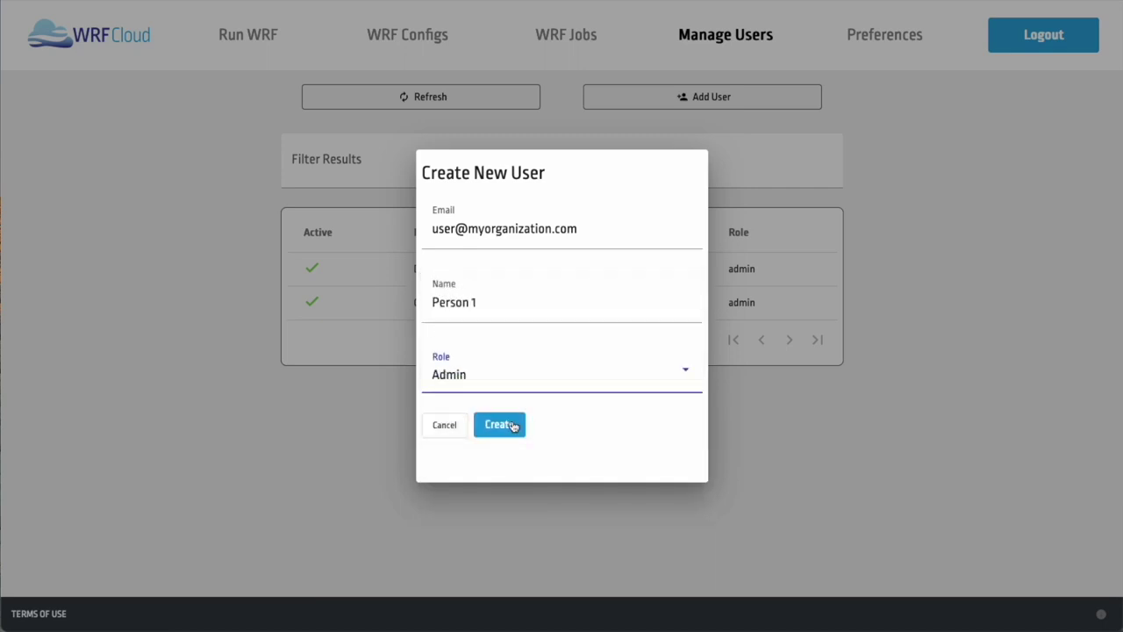
pyautogui.click(452, 423)
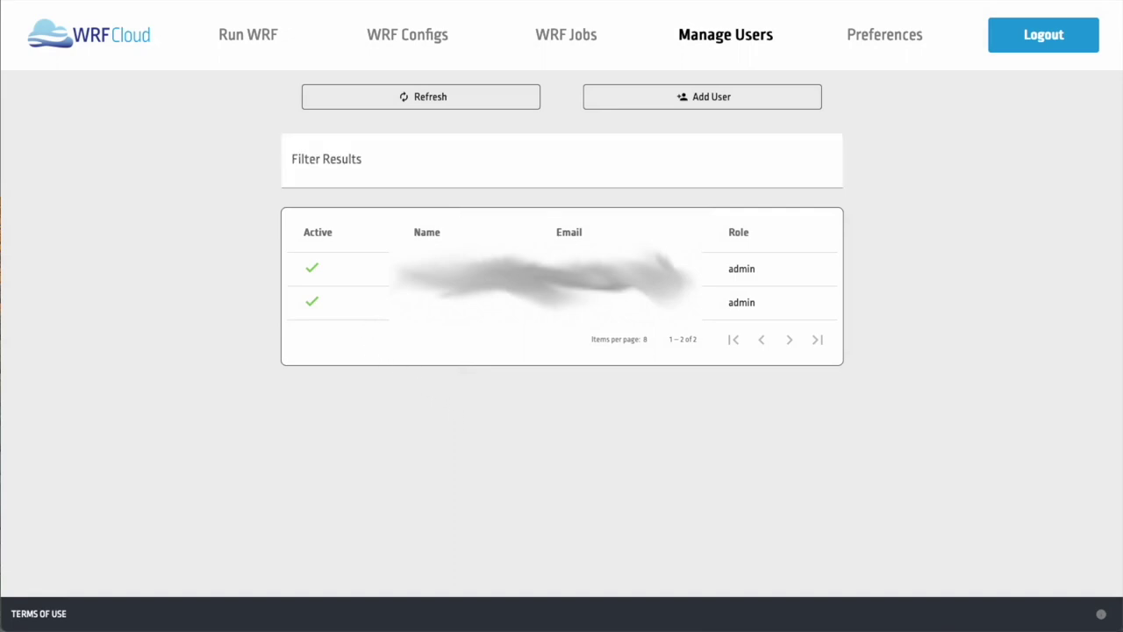
pyautogui.click(544, 268)
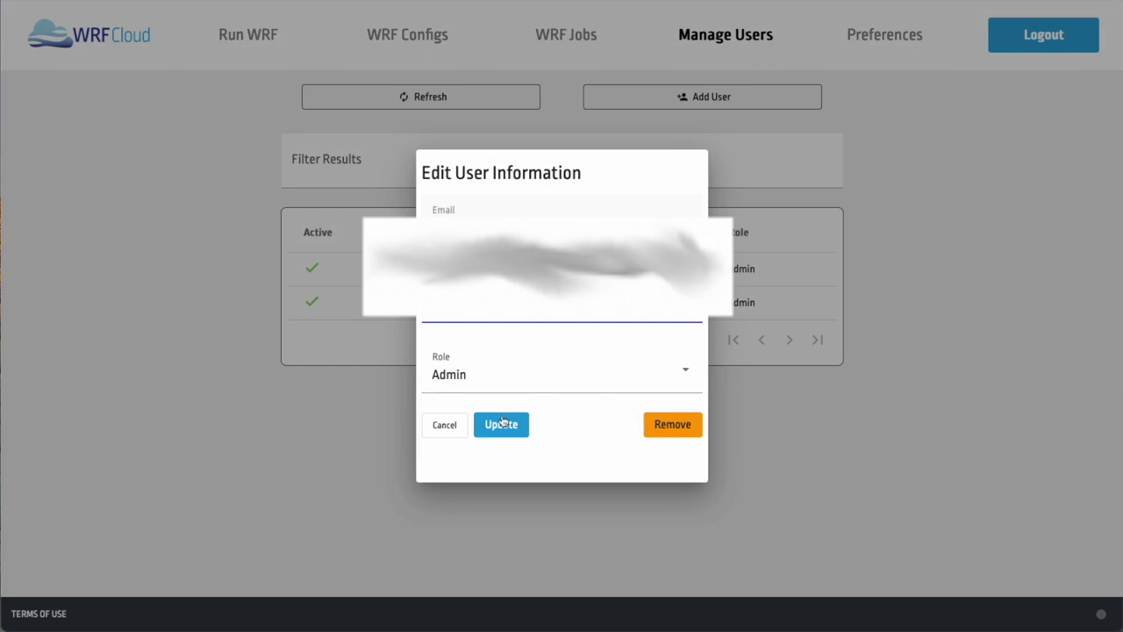
pyautogui.click(452, 426)
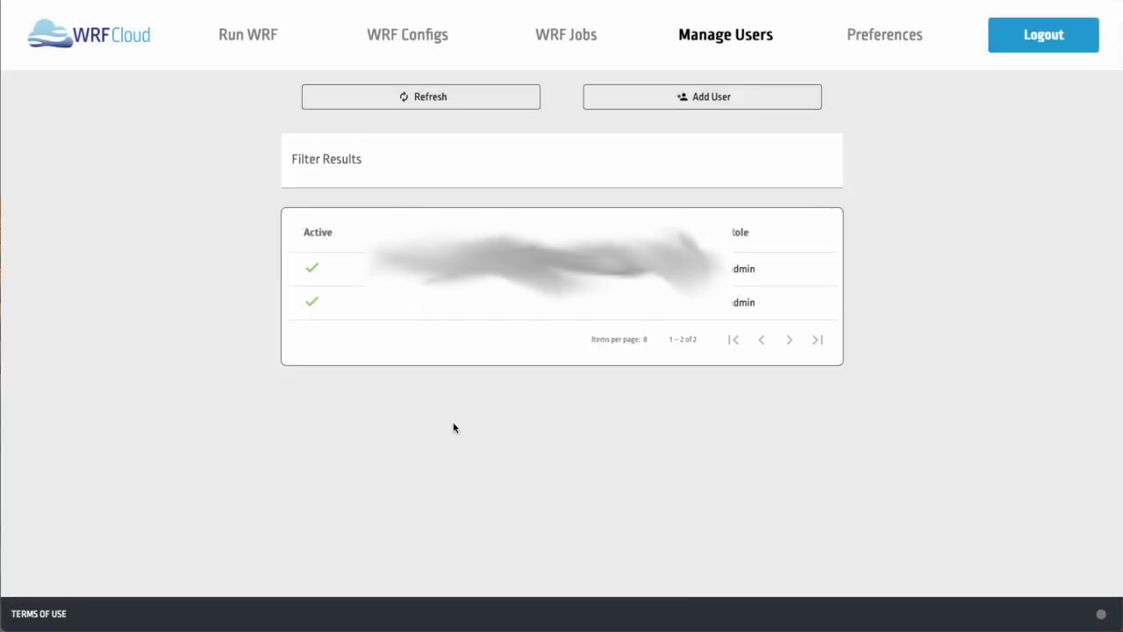